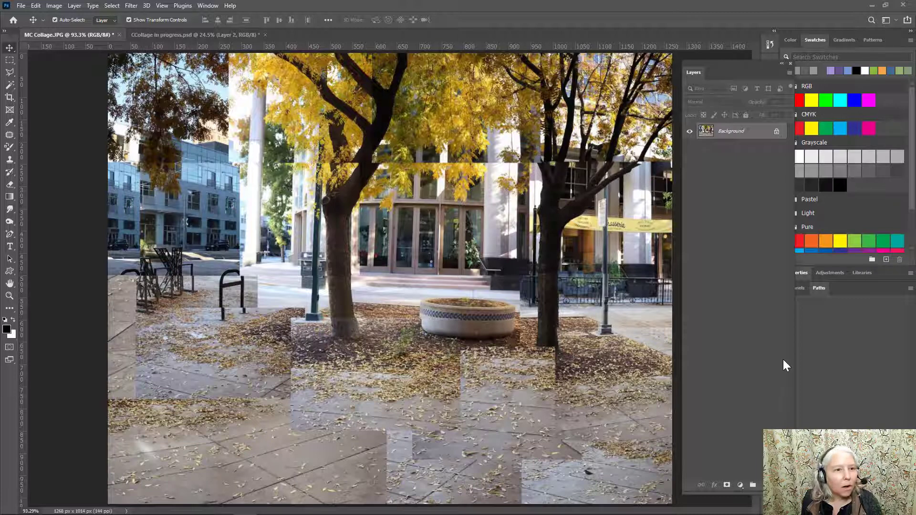
# - Create a 10 × 8 inch Photo-preset document named 'qubism Collage' plus the author's name
pyautogui.click(21, 6)
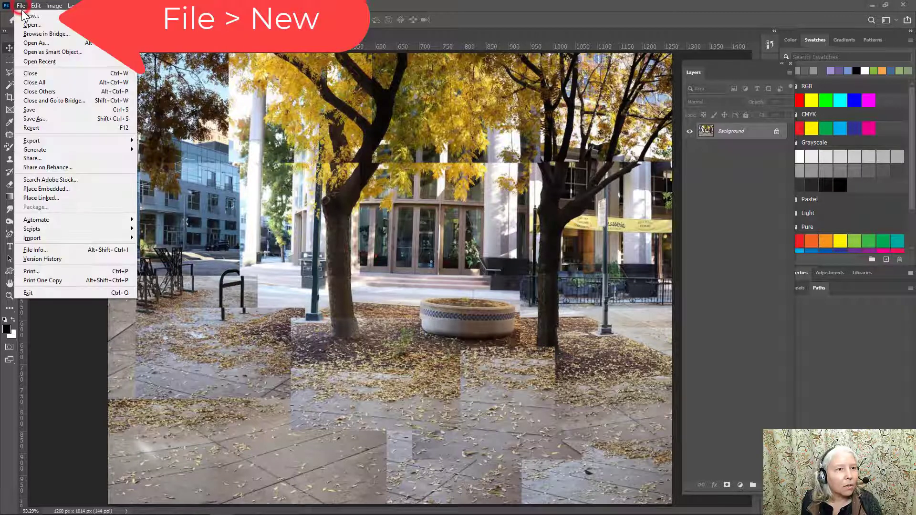
pyautogui.click(23, 15)
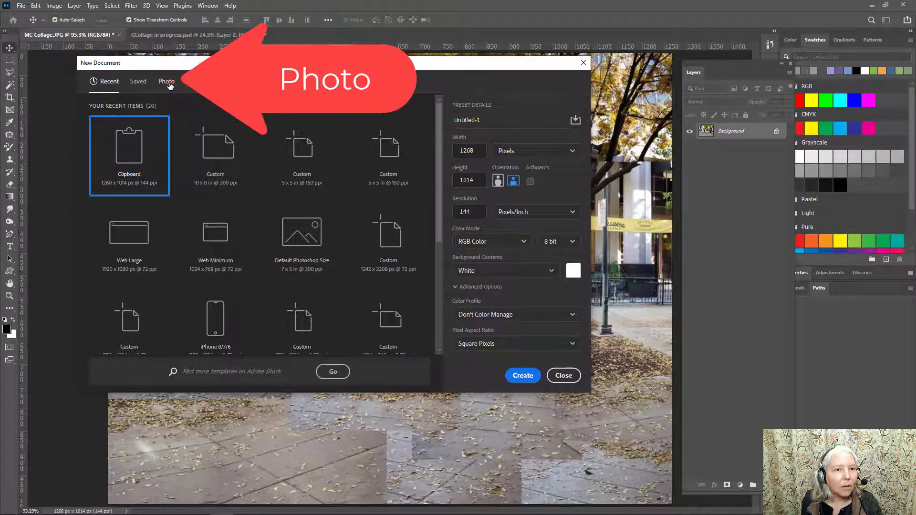
pyautogui.click(167, 82)
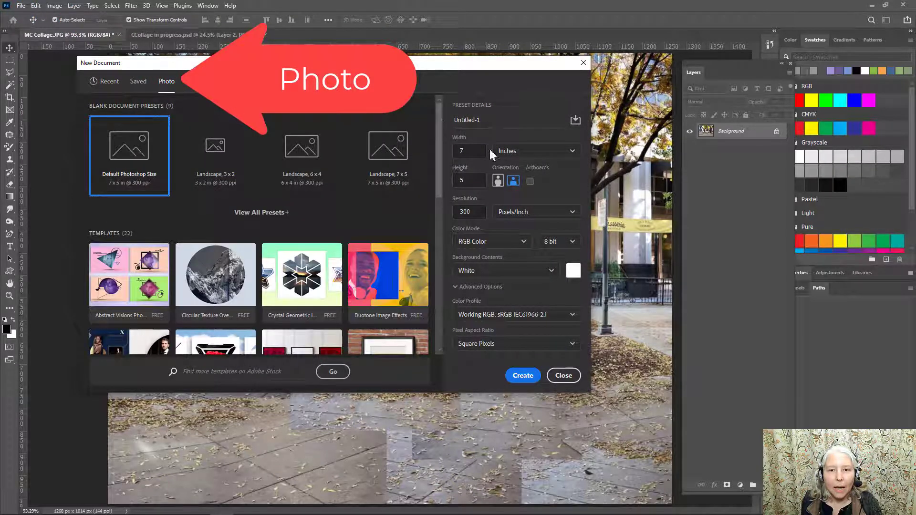
pyautogui.click(472, 148)
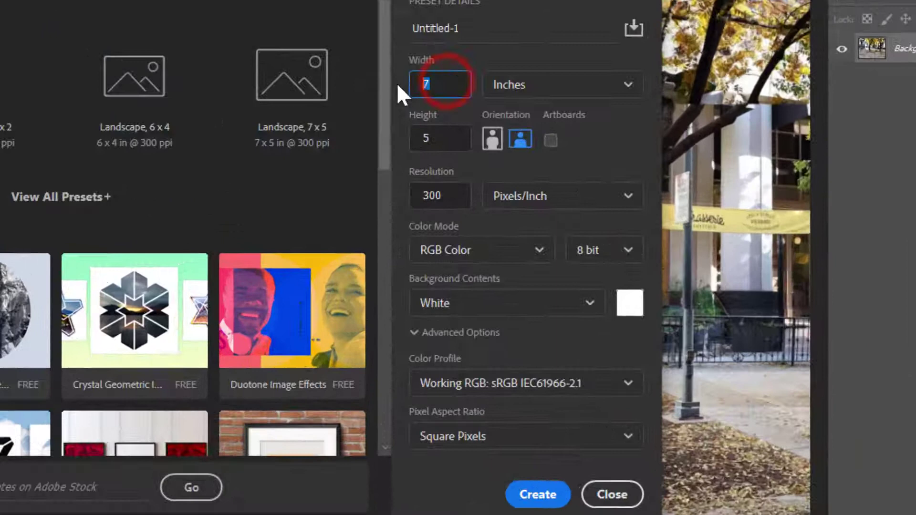
pyautogui.write('1')
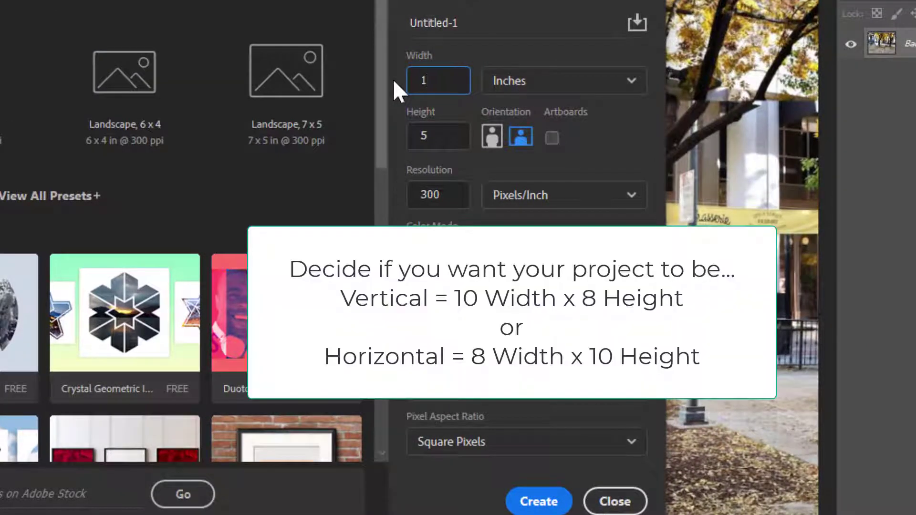
pyautogui.write('0')
pyautogui.click(422, 135)
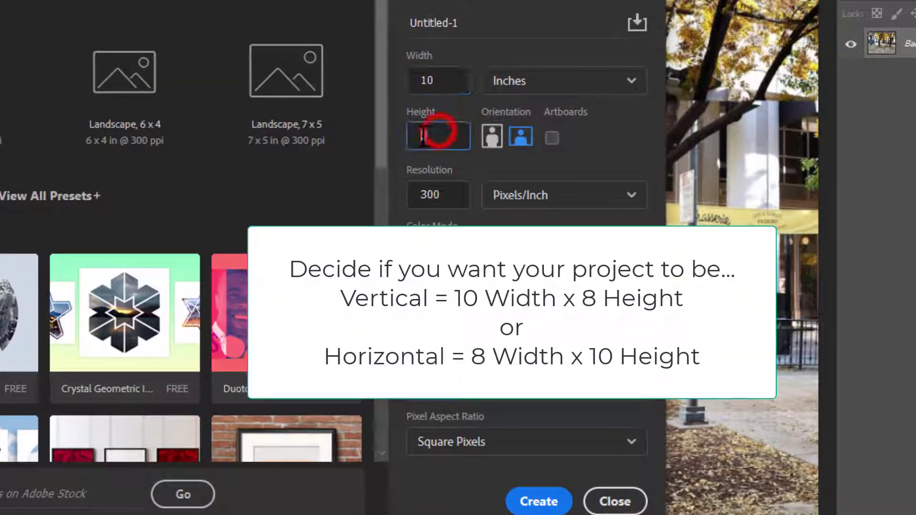
pyautogui.write('8')
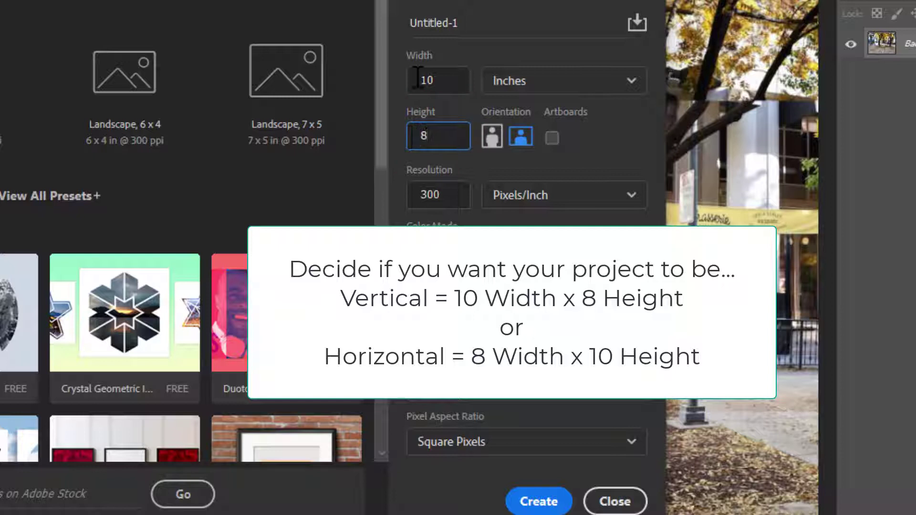
pyautogui.click(477, 22)
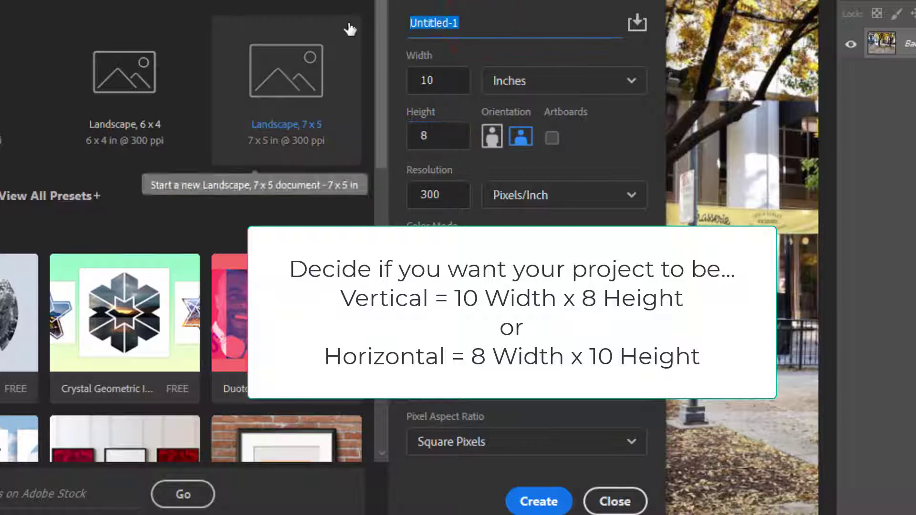
pyautogui.write('q')
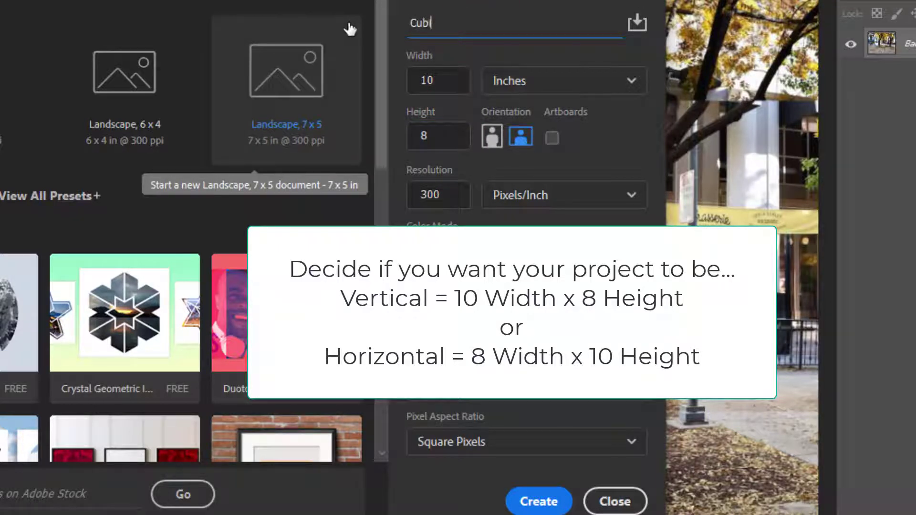
pyautogui.write('ubism Collage Just')
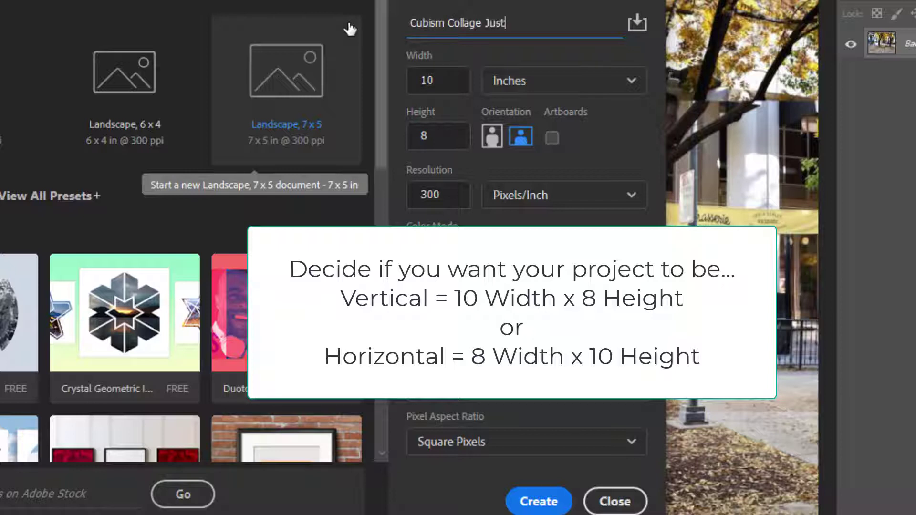
pyautogui.write('ine')
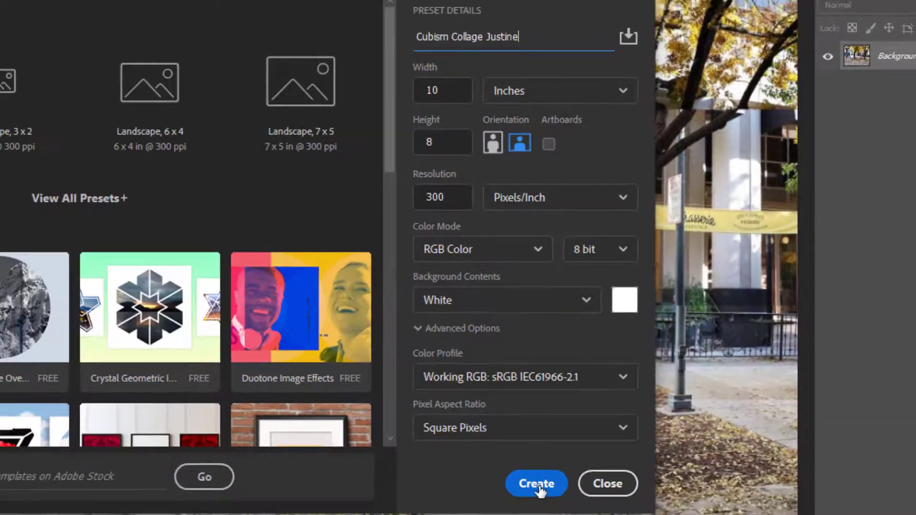
pyautogui.click(541, 508)
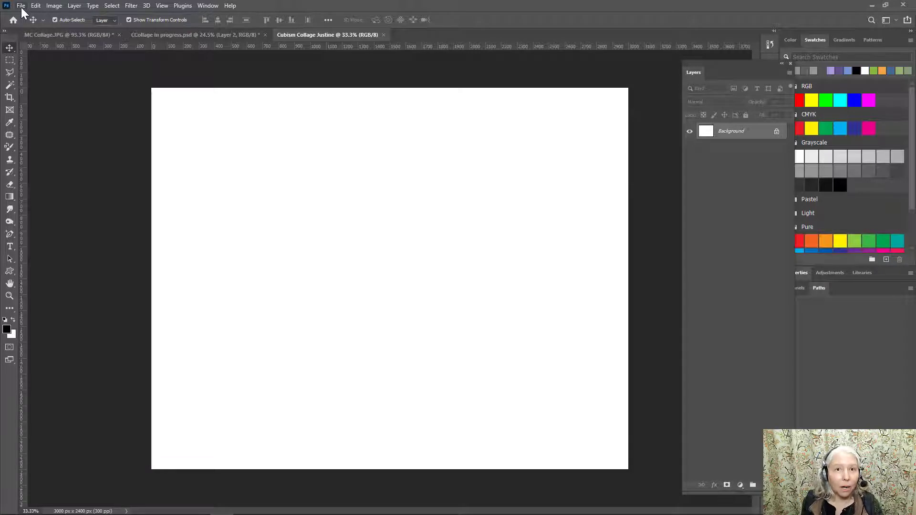
# - Place IMG_5922 as an embedded image, shrink it, and move it into the lower-right corner
pyautogui.click(21, 7)
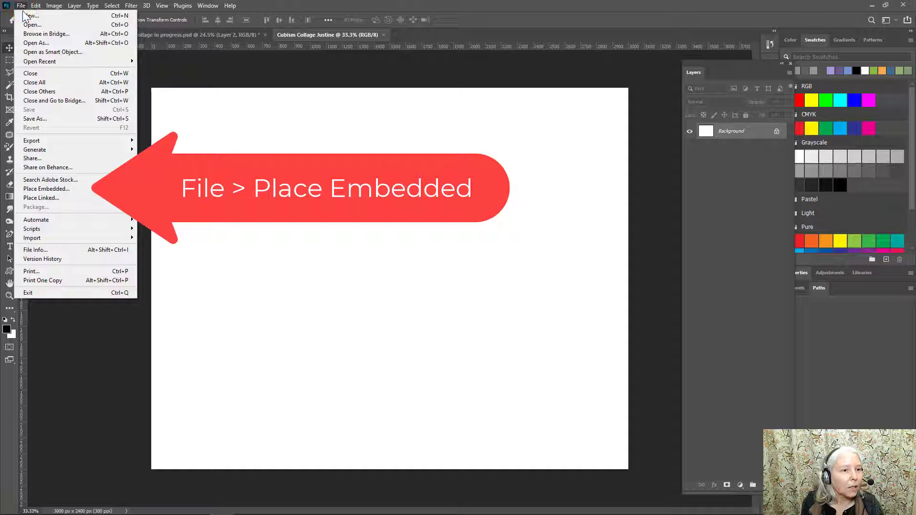
pyautogui.click(60, 188)
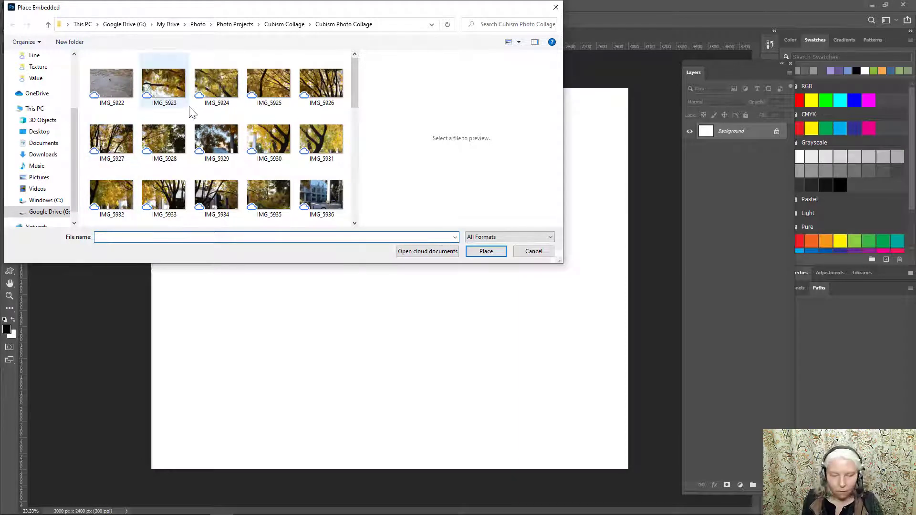
pyautogui.click(111, 87)
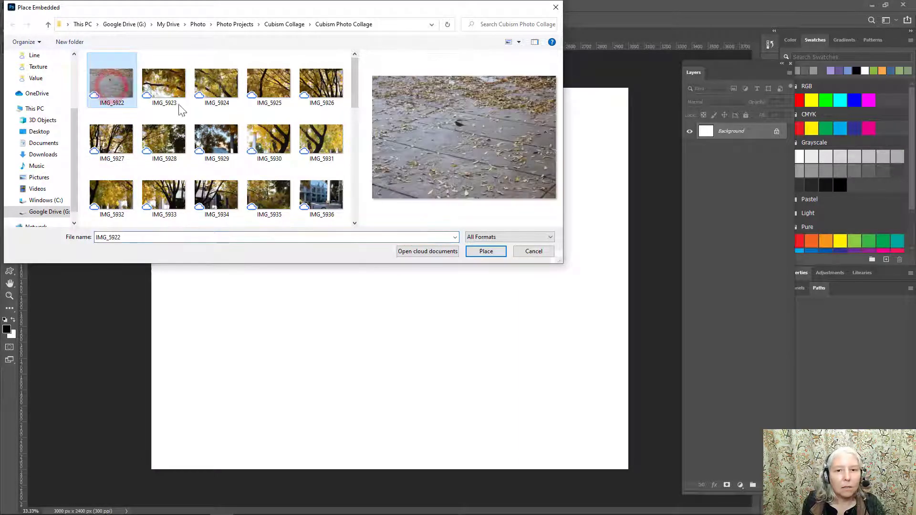
pyautogui.click(485, 252)
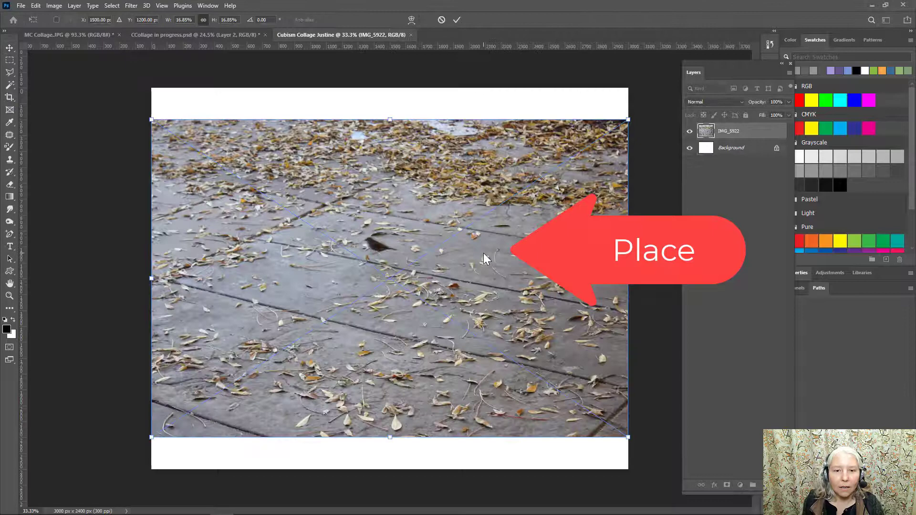
pyautogui.moveTo(149, 118); pyautogui.dragTo(497, 364)
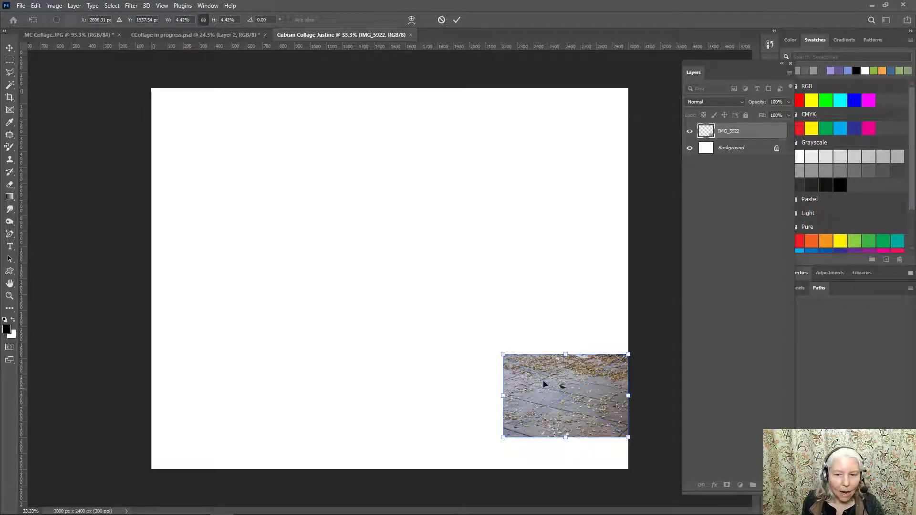
pyautogui.moveTo(550, 382); pyautogui.dragTo(529, 390)
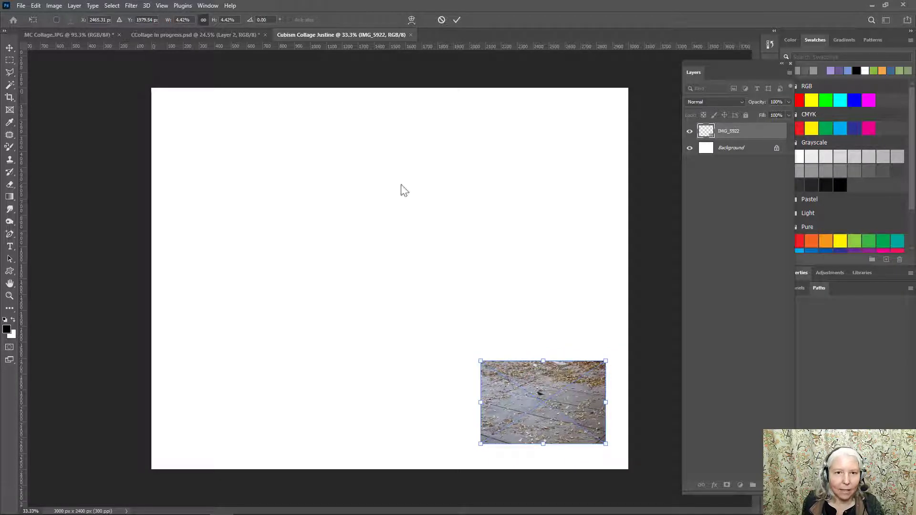
# - Commit IMG_5922 and place the pavement photo IMG_5963 as an embedded image
pyautogui.click(455, 21)
pyautogui.click(21, 6)
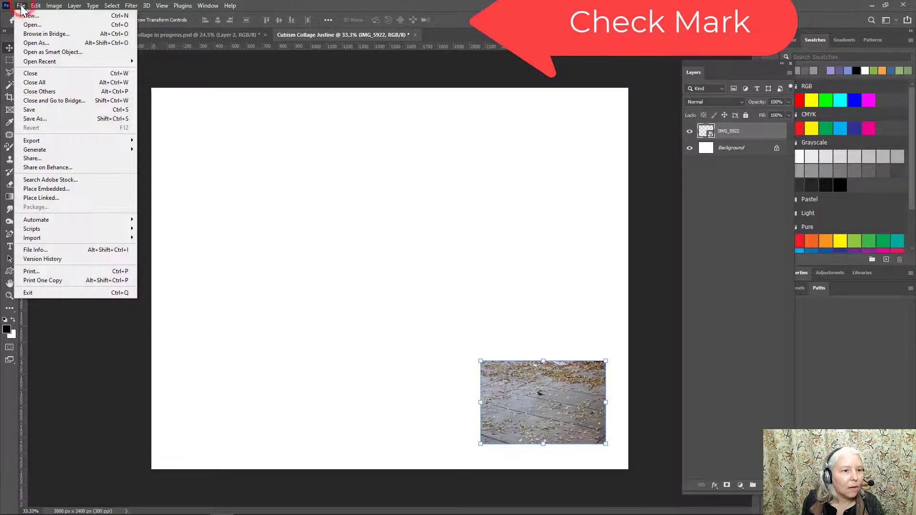
pyautogui.click(57, 190)
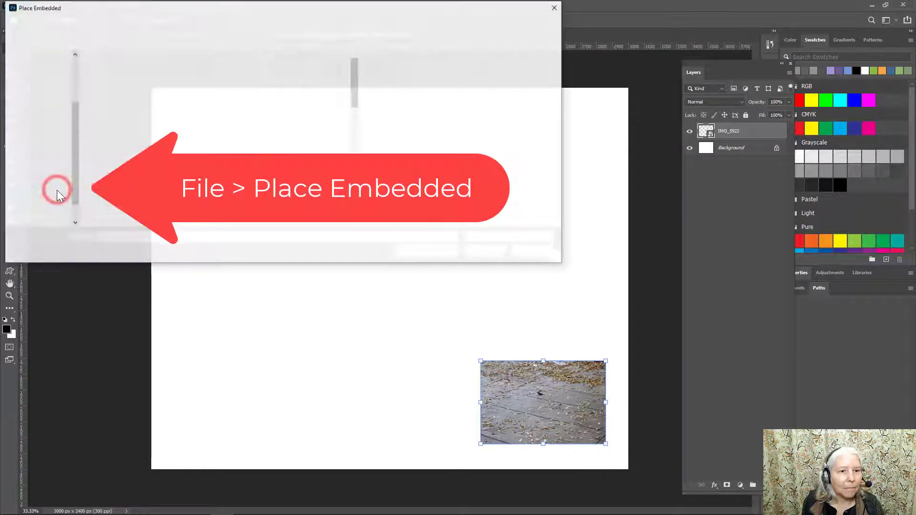
pyautogui.scroll(-5, 297, 133)
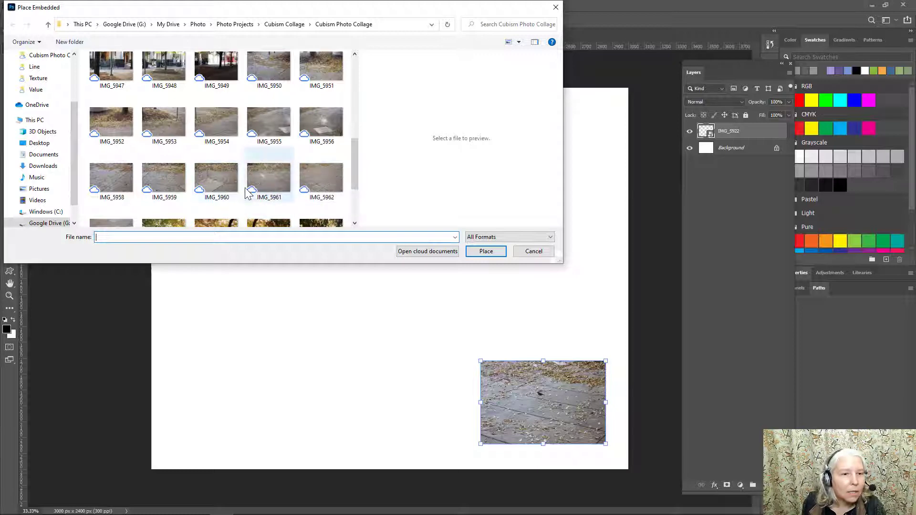
pyautogui.scroll(-2, 247, 193)
pyautogui.click(108, 162)
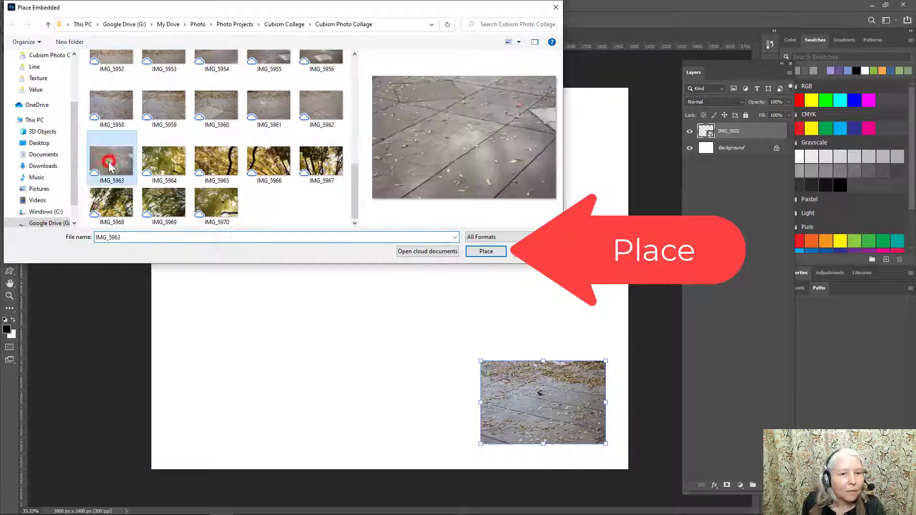
pyautogui.click(486, 251)
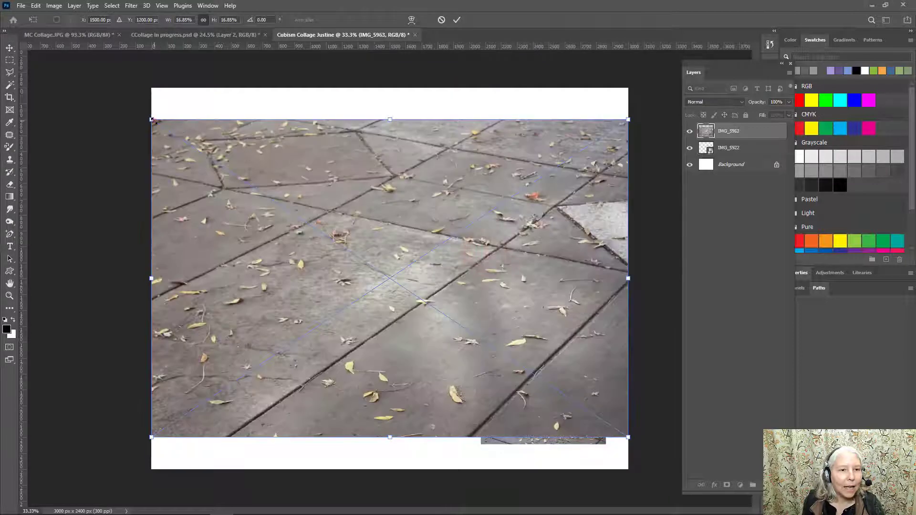
# - Shrink IMG_5963 and position it along the bottom edge, just left of IMG_5922
pyautogui.moveTo(152, 120); pyautogui.dragTo(382, 347)
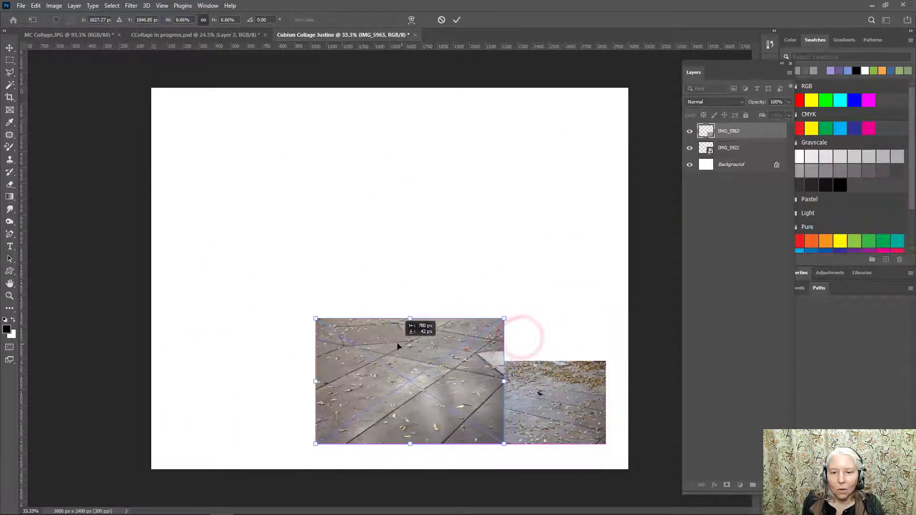
pyautogui.moveTo(505, 316); pyautogui.dragTo(480, 337)
pyautogui.moveTo(434, 378); pyautogui.dragTo(437, 371)
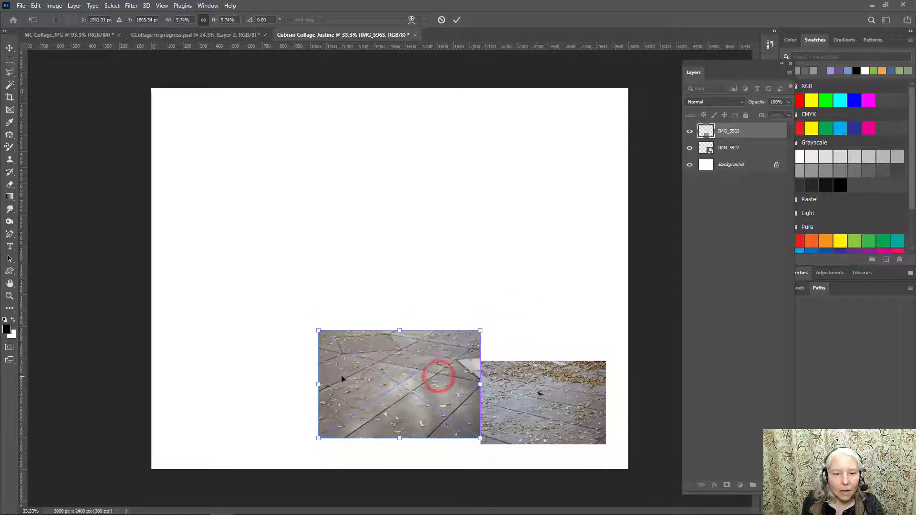
pyautogui.moveTo(318, 330); pyautogui.dragTo(387, 376)
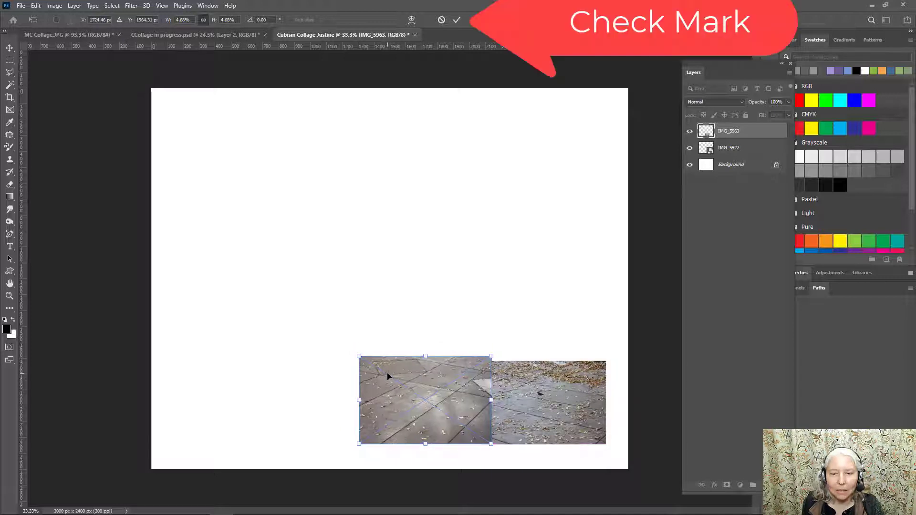
pyautogui.click(458, 20)
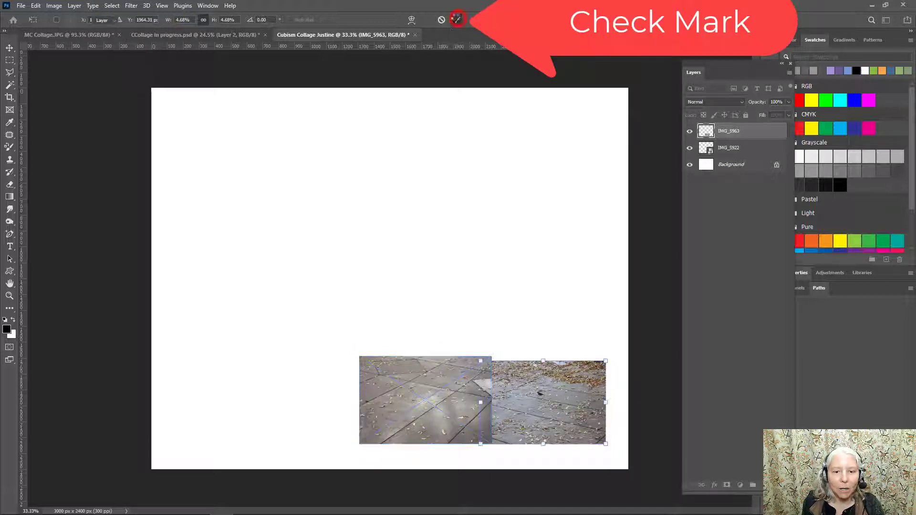
# - Place IMG_5962, shrink it drastically, and set it at the bottom left beside IMG_5963
pyautogui.click(21, 6)
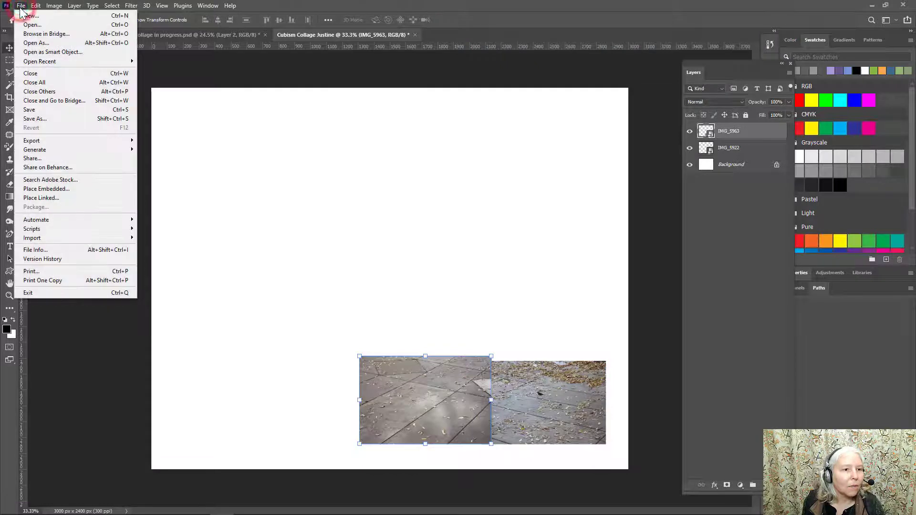
pyautogui.click(61, 189)
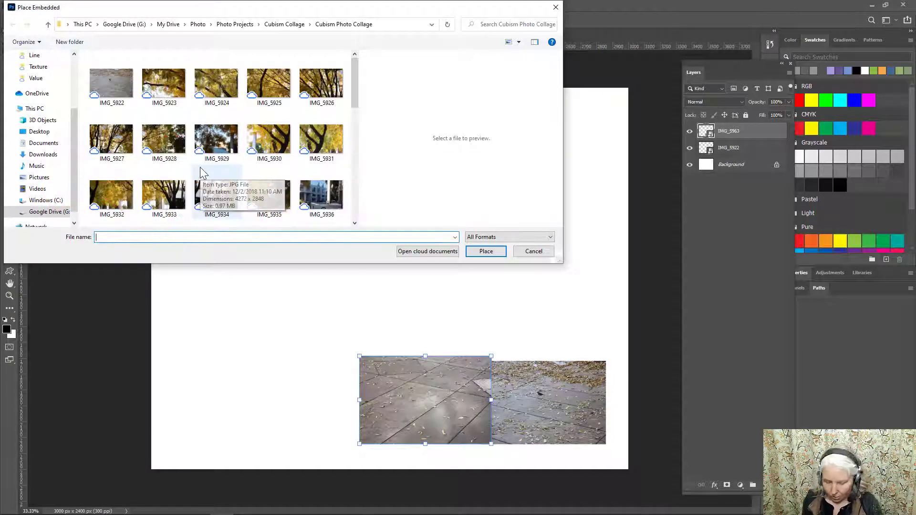
pyautogui.scroll(-7, 200, 168)
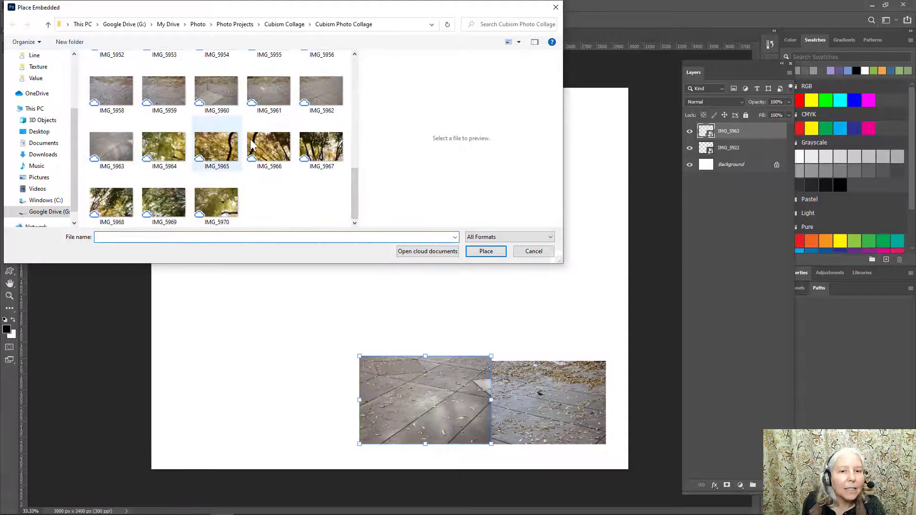
pyautogui.click(326, 93)
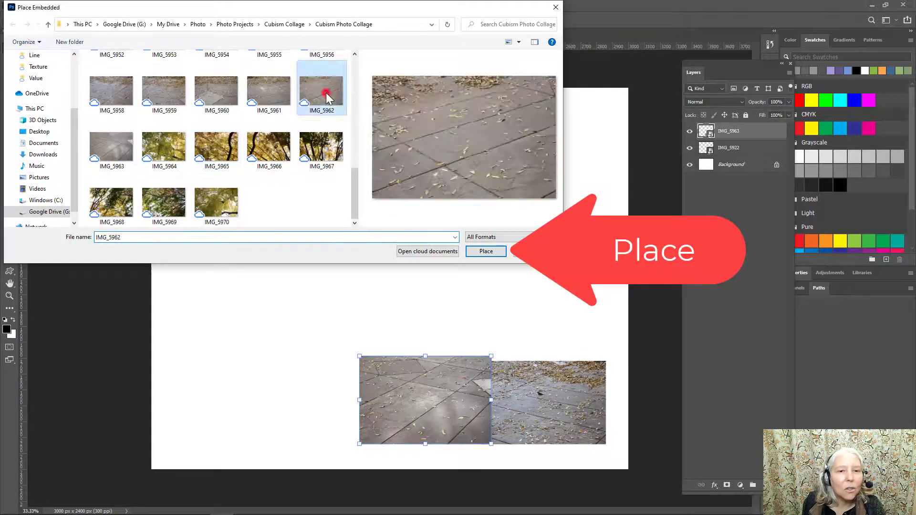
pyautogui.click(494, 251)
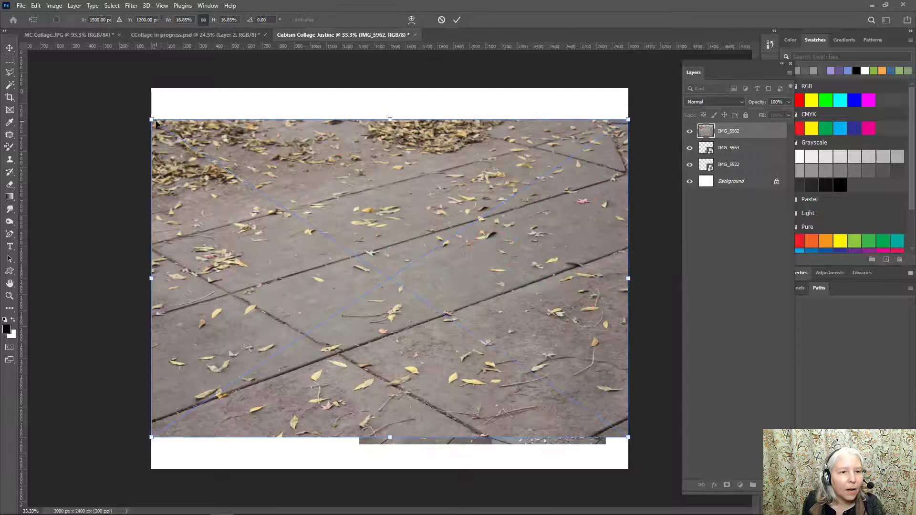
pyautogui.moveTo(157, 123); pyautogui.dragTo(374, 341)
pyautogui.moveTo(348, 372)
pyautogui.mouseDown()
pyautogui.moveTo(323, 409)
pyautogui.moveTo(328, 375)
pyautogui.moveTo(339, 373)
pyautogui.mouseUp()
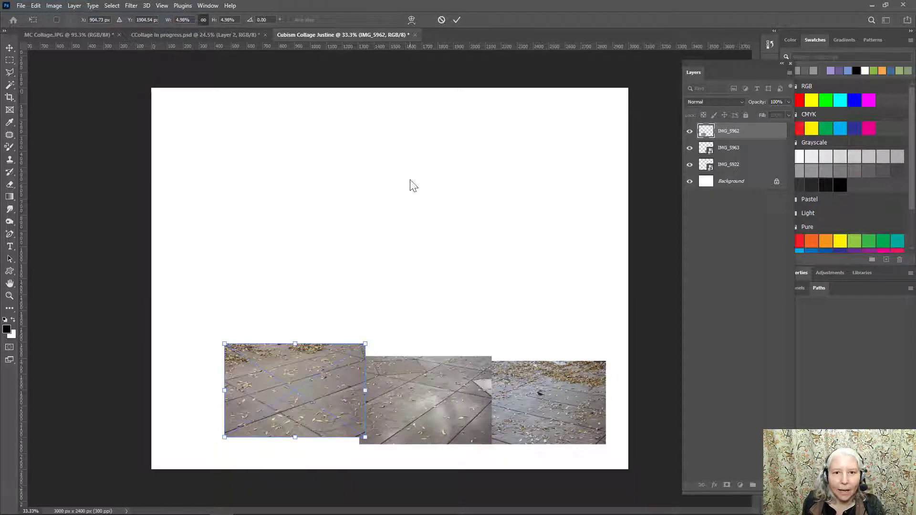
pyautogui.click(456, 20)
pyautogui.click(20, 5)
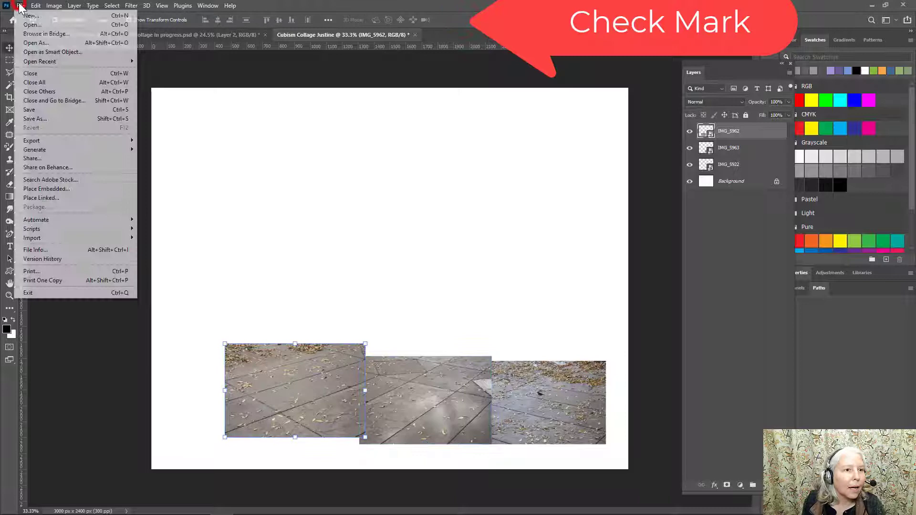
# - Place the sidewalk photo IMG_5958 as an embedded image
pyautogui.click(79, 189)
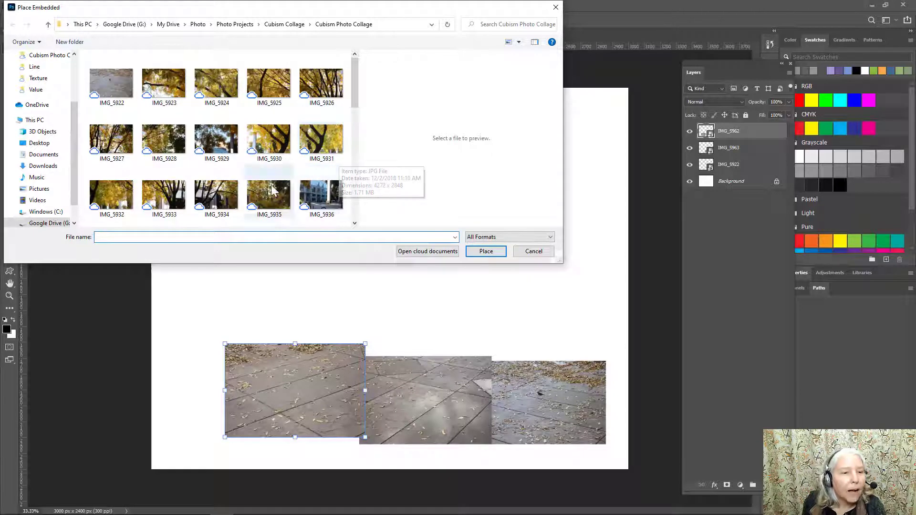
pyautogui.scroll(-6, 271, 191)
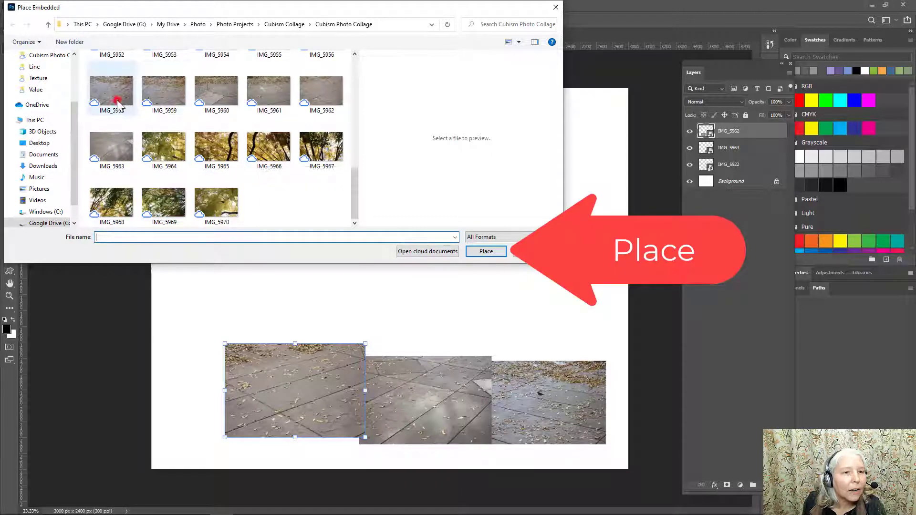
pyautogui.click(115, 96)
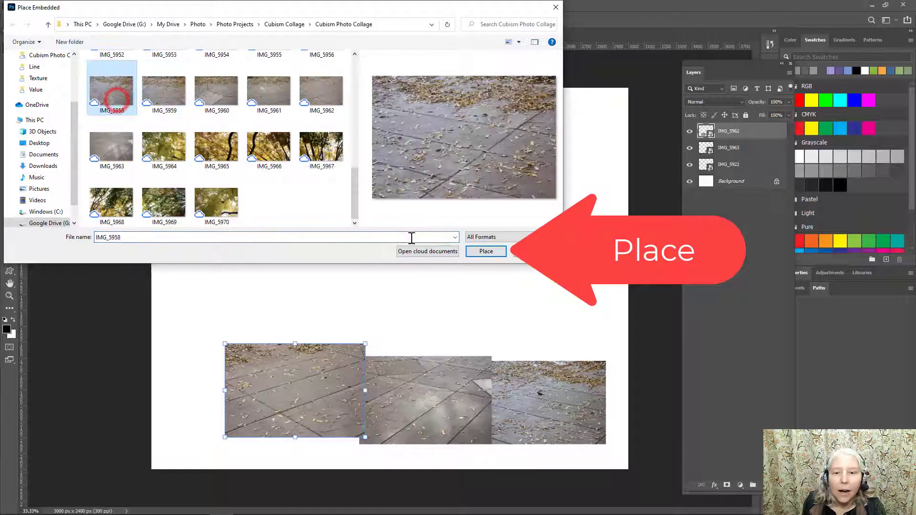
pyautogui.click(486, 252)
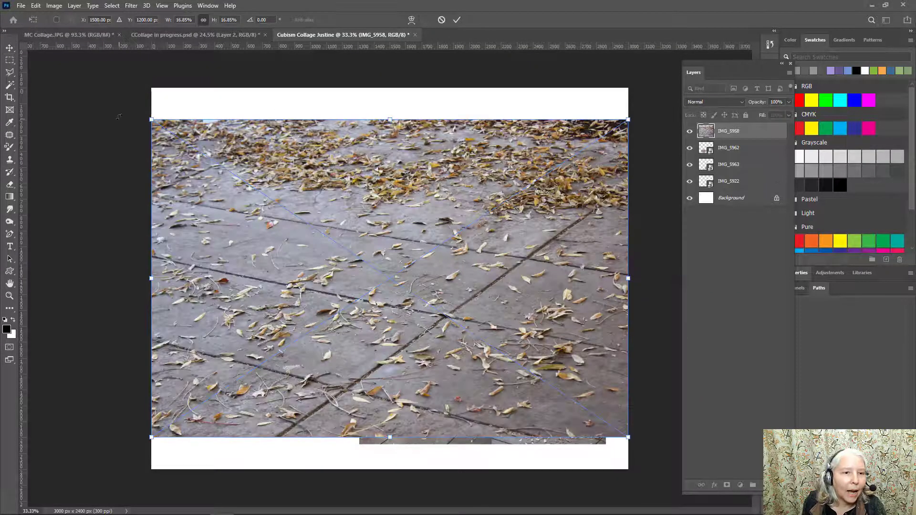
# - Shrink IMG_5958 and position it at the left edge just above the bottom row
pyautogui.moveTo(147, 121); pyautogui.dragTo(423, 290)
pyautogui.moveTo(493, 339); pyautogui.dragTo(239, 258)
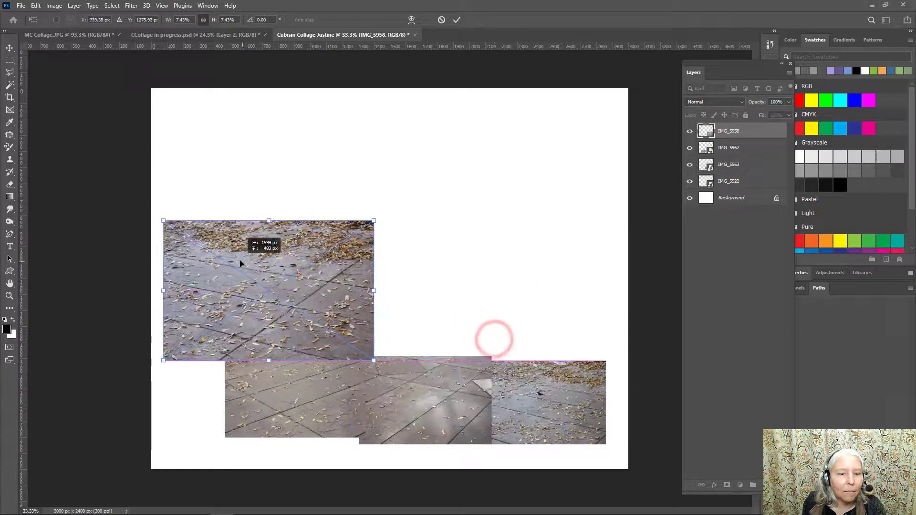
pyautogui.moveTo(374, 215); pyautogui.dragTo(312, 249)
pyautogui.moveTo(270, 291)
pyautogui.mouseDown()
pyautogui.moveTo(268, 324)
pyautogui.moveTo(274, 285)
pyautogui.mouseUp()
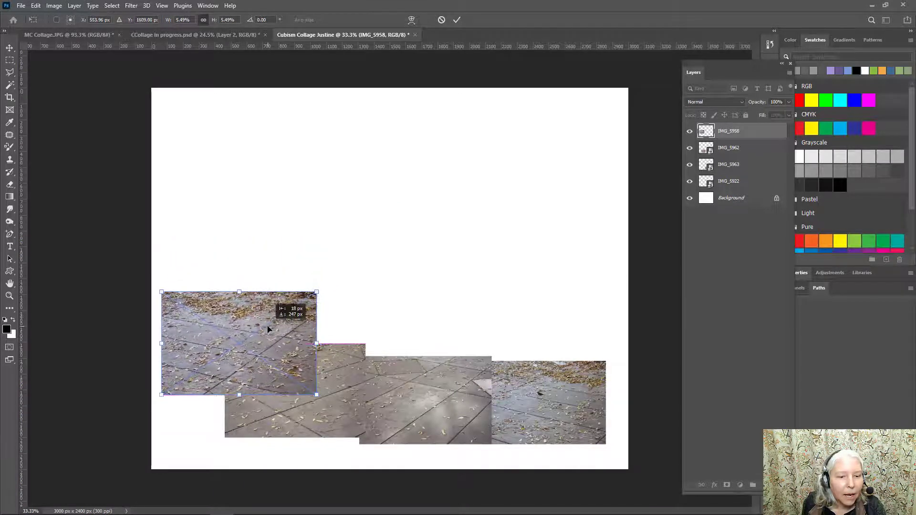
pyautogui.moveTo(268, 329)
pyautogui.mouseDown()
pyautogui.moveTo(260, 328)
pyautogui.moveTo(267, 325)
pyautogui.mouseUp()
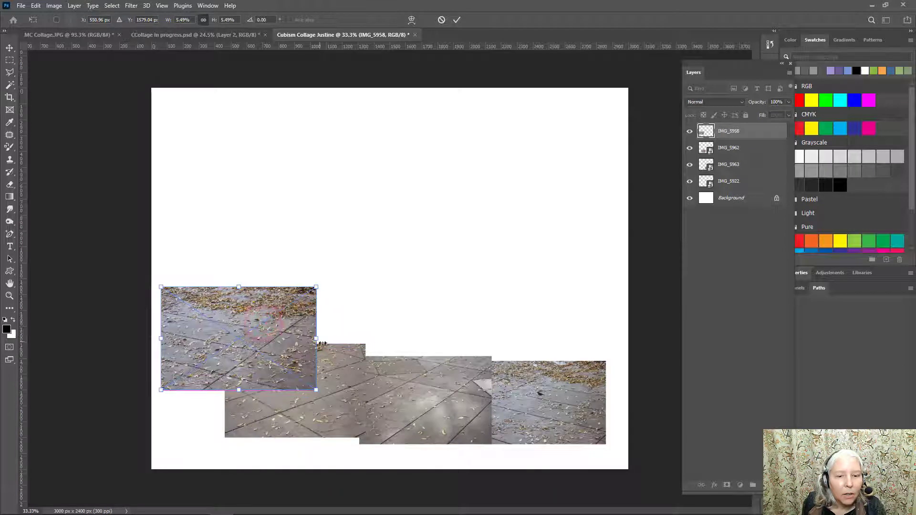
pyautogui.click(455, 19)
# - Nudge IMG_5962 right and up, shrink it slightly, then begin scaling IMG_5963 down
pyautogui.click(343, 395)
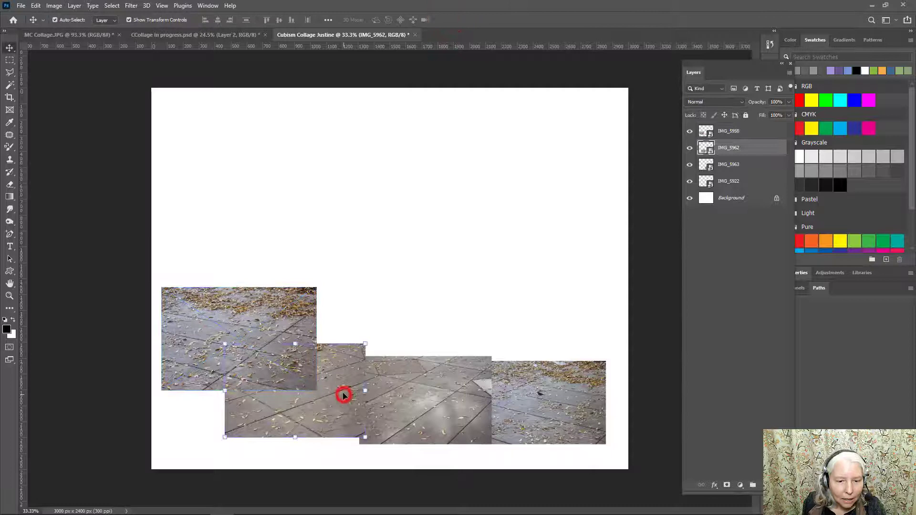
pyautogui.moveTo(343, 395); pyautogui.dragTo(353, 388)
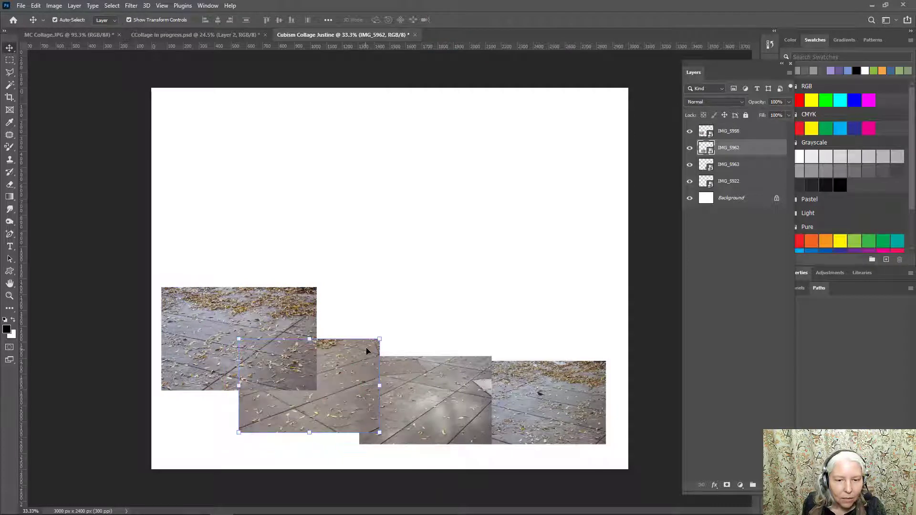
pyautogui.moveTo(380, 339); pyautogui.dragTo(372, 343)
pyautogui.click(461, 394)
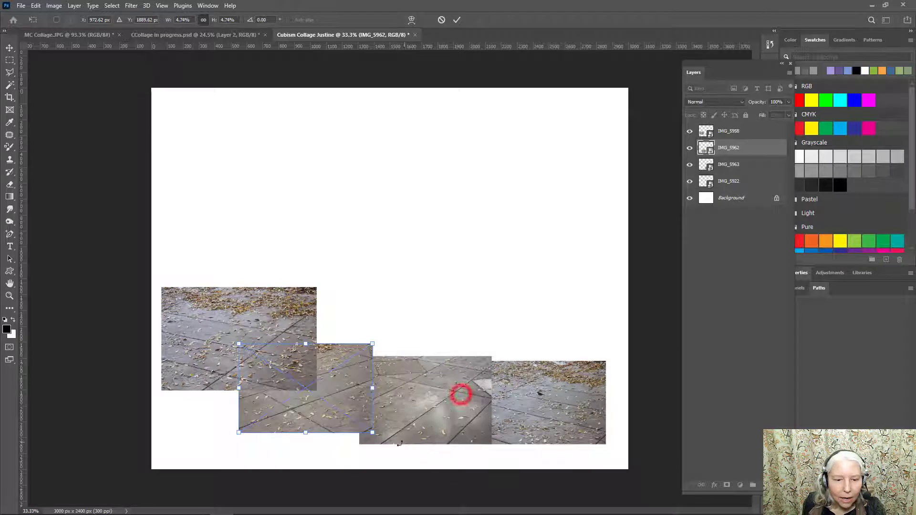
pyautogui.click(456, 21)
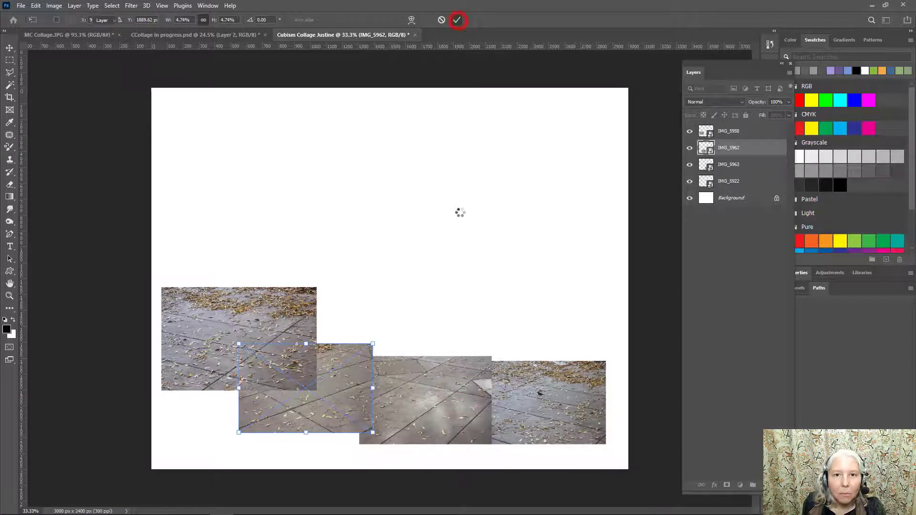
pyautogui.click(421, 398)
pyautogui.moveTo(361, 443); pyautogui.dragTo(470, 386)
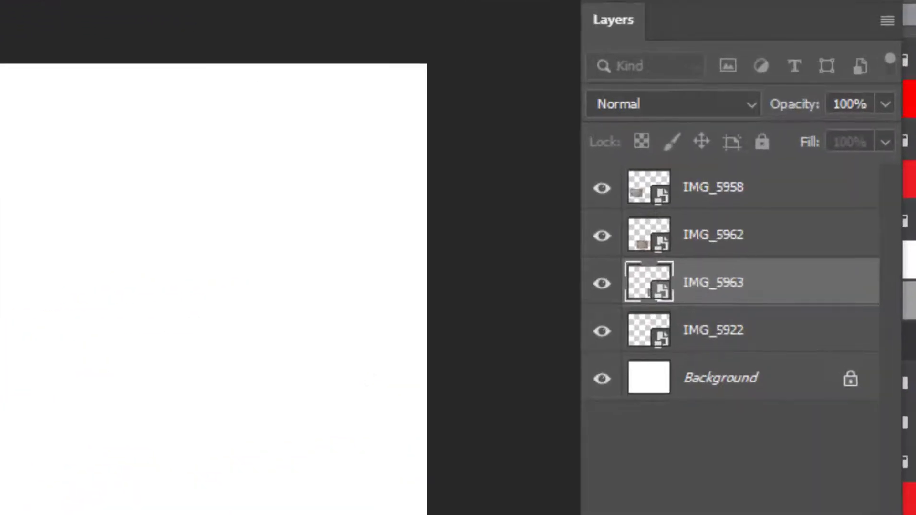
# - Commit IMG_5963's resize, stack its layer below IMG_5922, and shift it up-left into mid-row
pyautogui.press('Return')
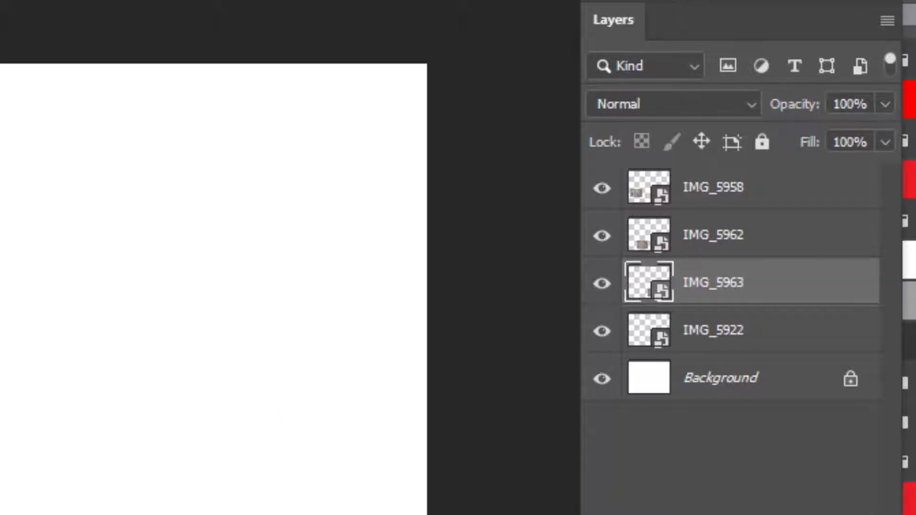
pyautogui.moveTo(720, 285); pyautogui.dragTo(726, 343)
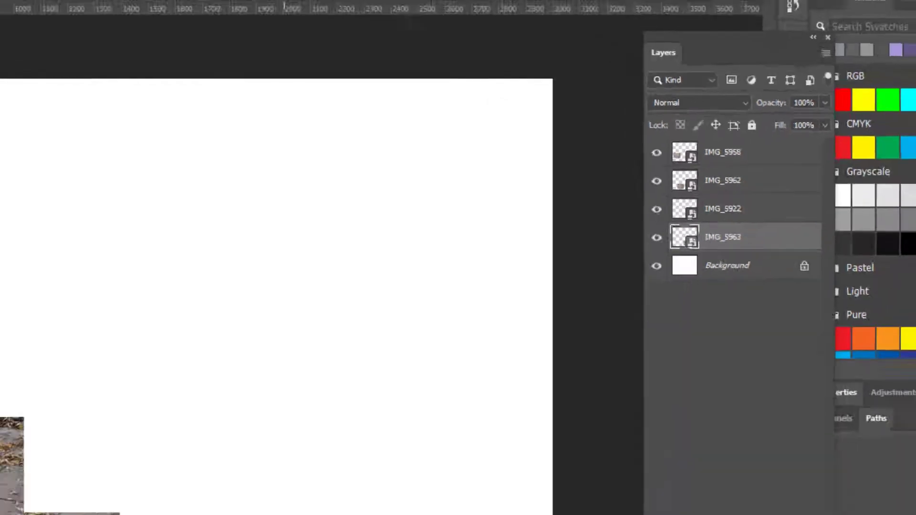
pyautogui.click(464, 388)
pyautogui.moveTo(464, 387); pyautogui.dragTo(447, 381)
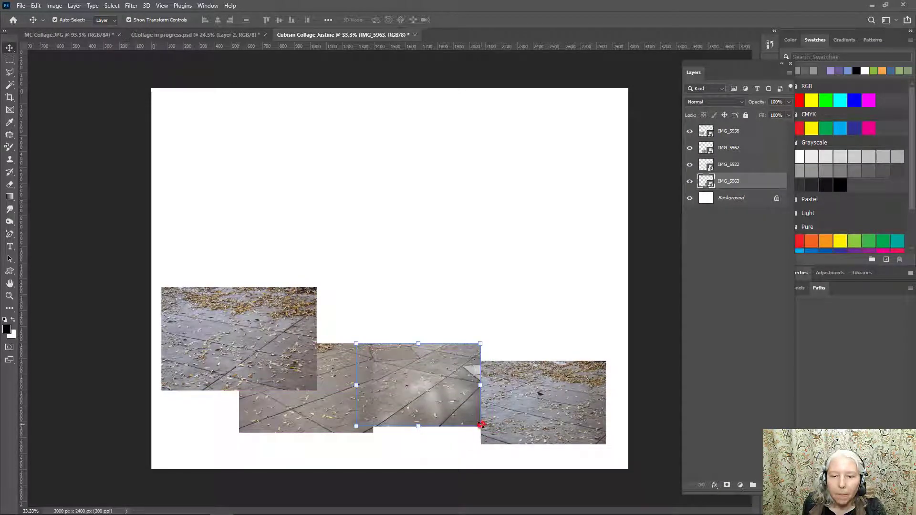
# - Enlarge IMG_5963 slightly from its bottom-right corner to close the gap, and commit
pyautogui.moveTo(480, 424); pyautogui.dragTo(493, 434)
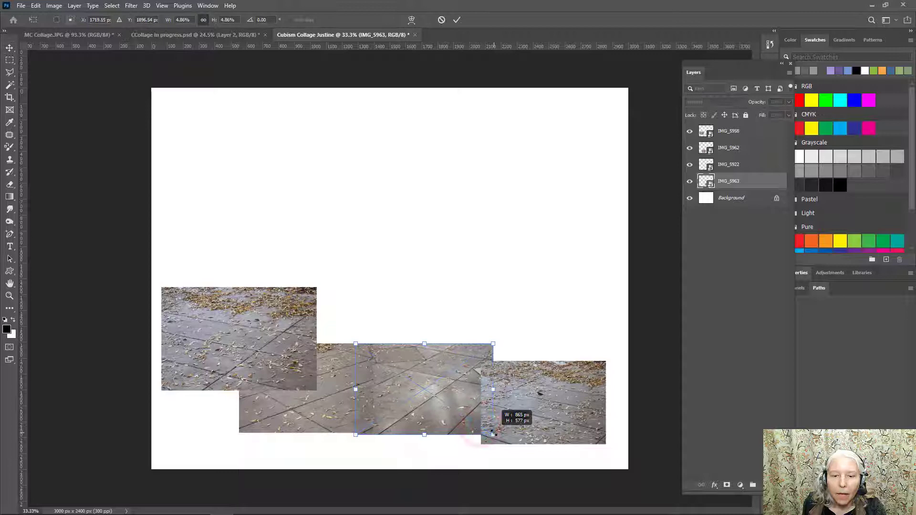
pyautogui.click(456, 21)
pyautogui.click(566, 258)
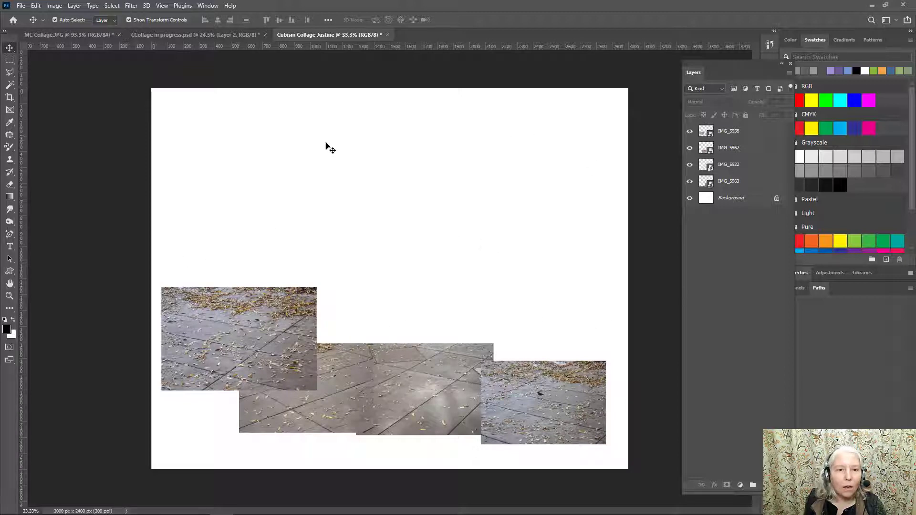
# - In CCollage in progress.psd, nudge the top-right tree photo IMG_5934 slightly down
pyautogui.click(184, 35)
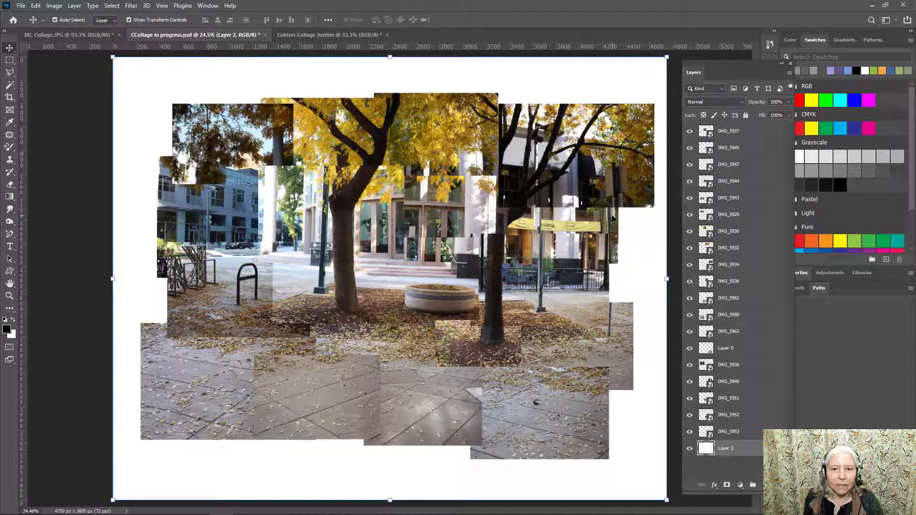
pyautogui.moveTo(575, 156); pyautogui.dragTo(569, 156)
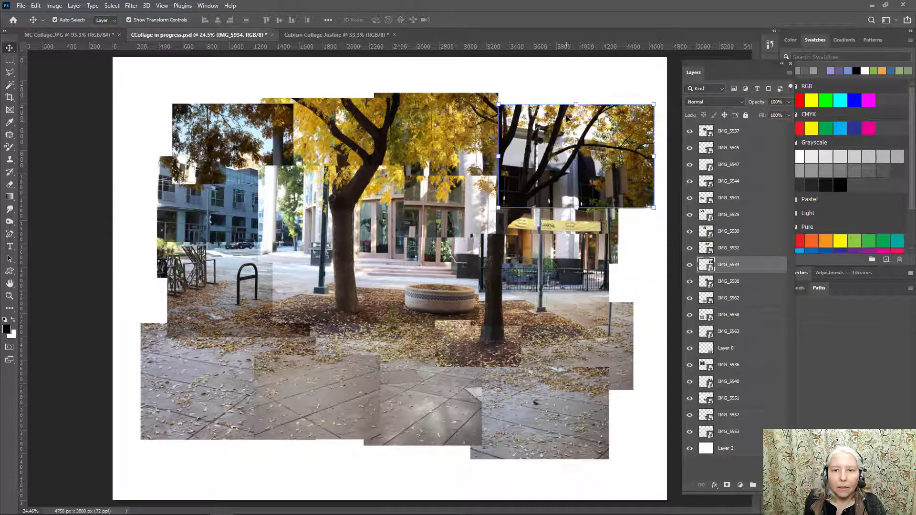
pyautogui.click(561, 88)
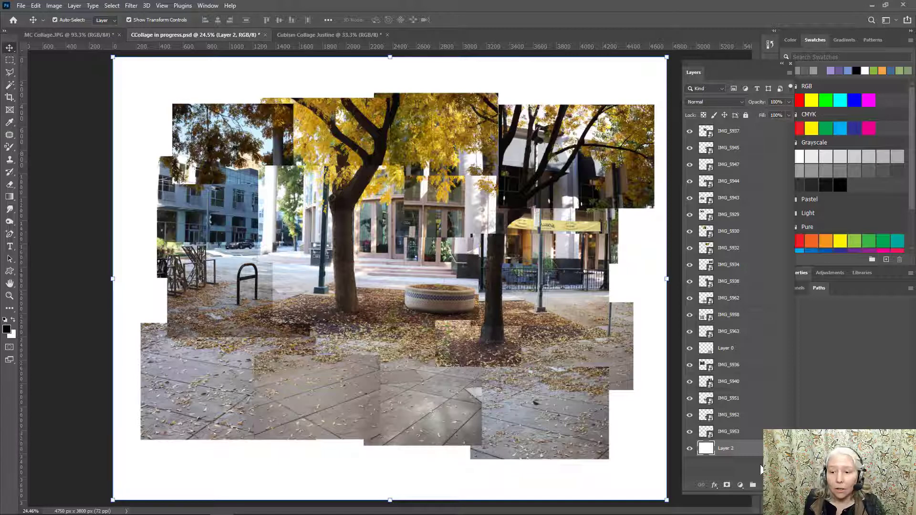
# - Fill Layer 2 with a dark navy blue using Edit > Fill with Color contents
pyautogui.click(726, 448)
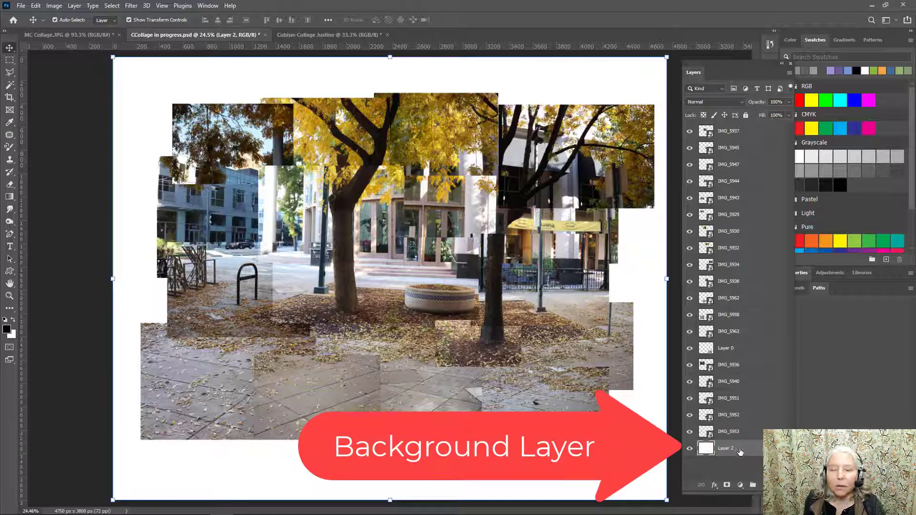
pyautogui.click(36, 6)
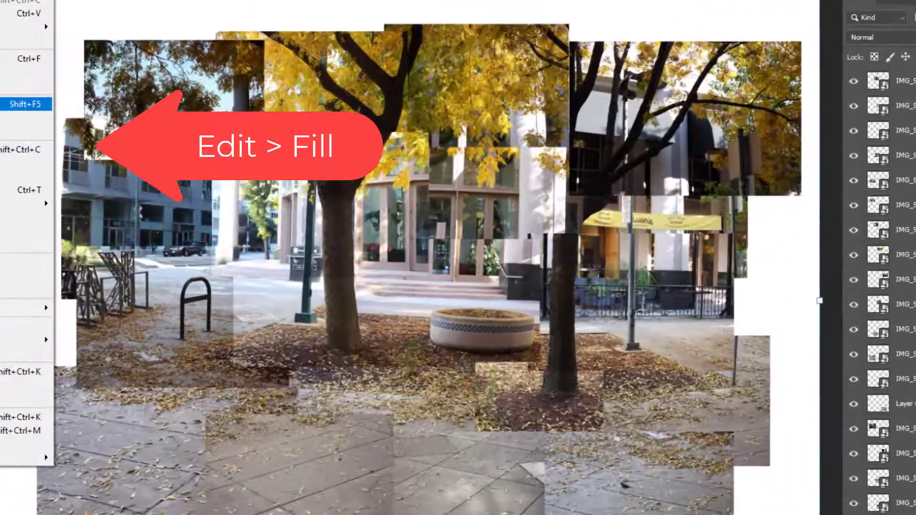
pyautogui.click(43, 146)
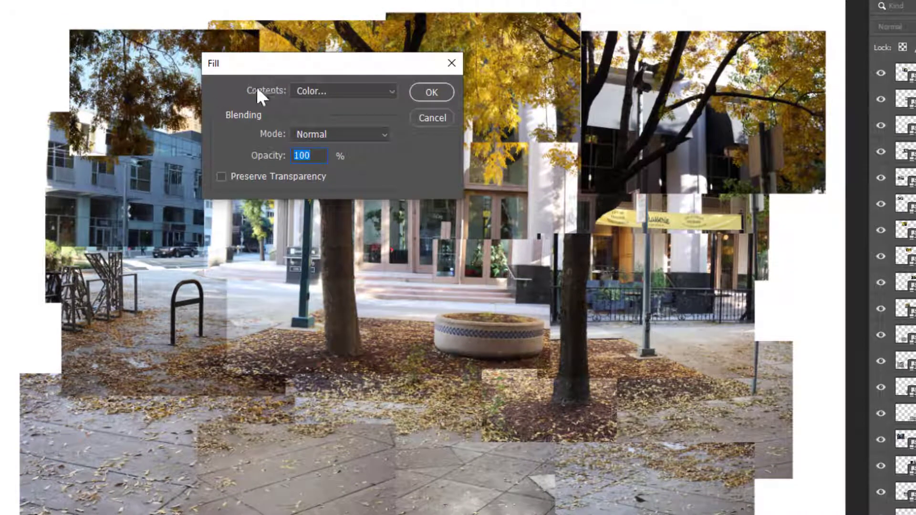
pyautogui.click(292, 90)
pyautogui.click(313, 131)
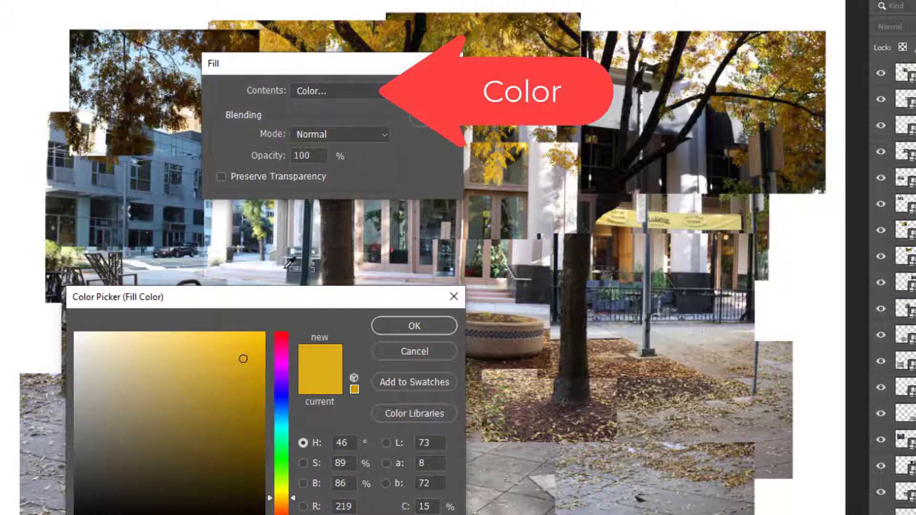
pyautogui.click(499, 334)
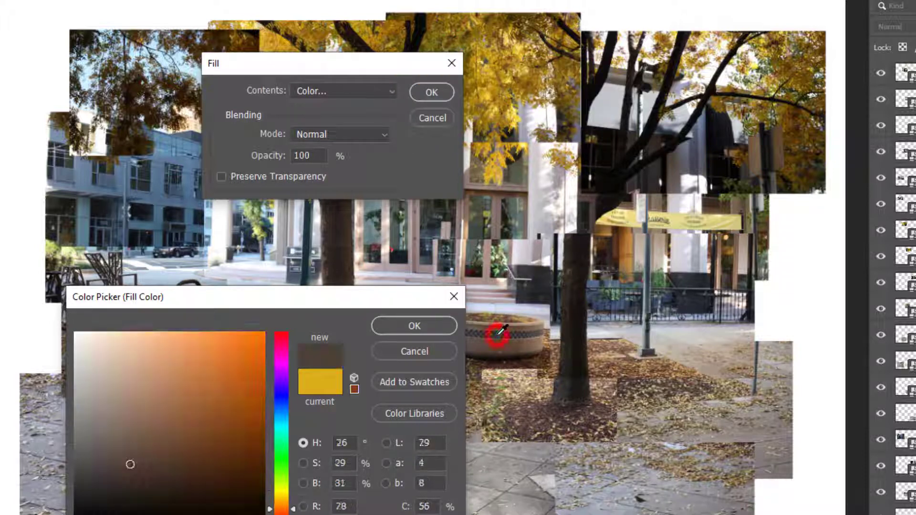
pyautogui.click(505, 334)
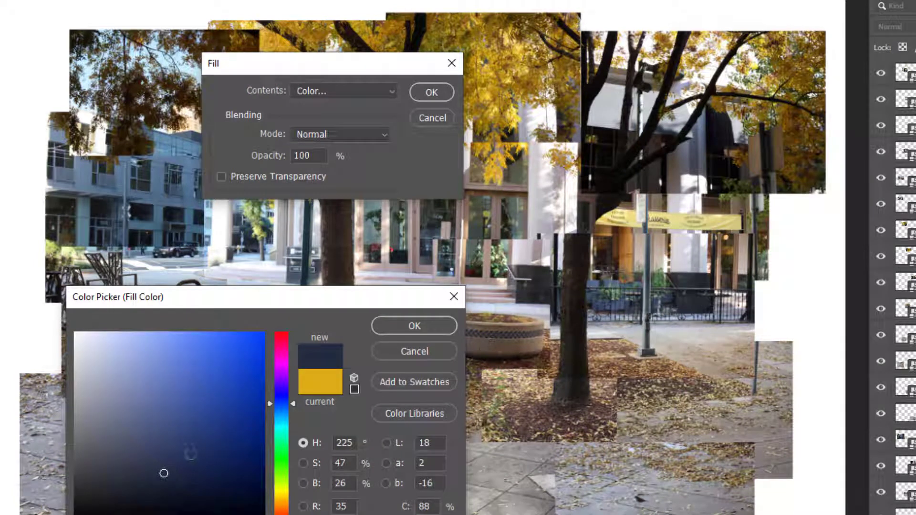
pyautogui.click(191, 456)
pyautogui.click(386, 325)
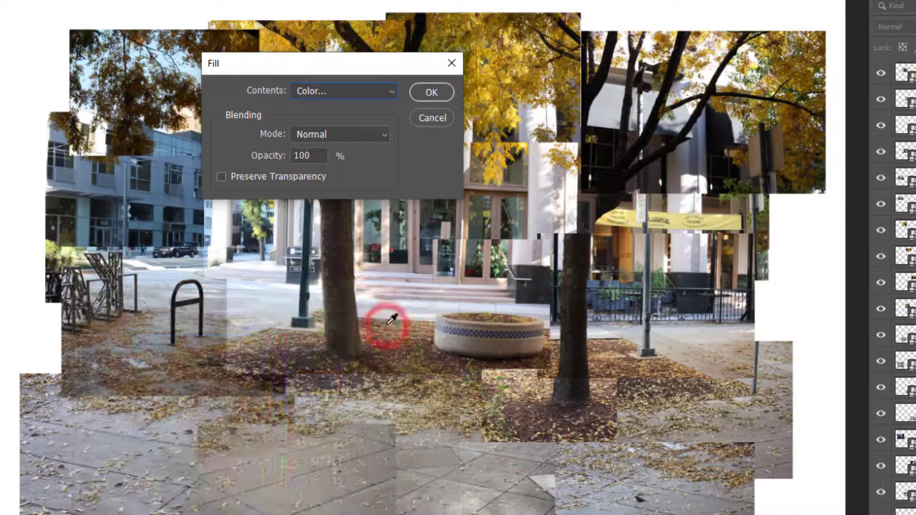
pyautogui.click(422, 92)
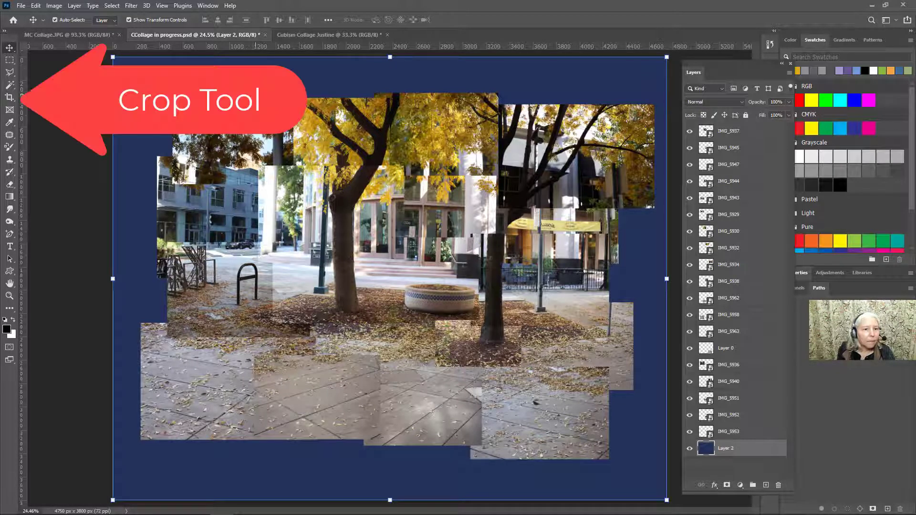
# - Crop the canvas to about 3522 × 2817 px around the collage, trimming off the navy border
pyautogui.click(10, 98)
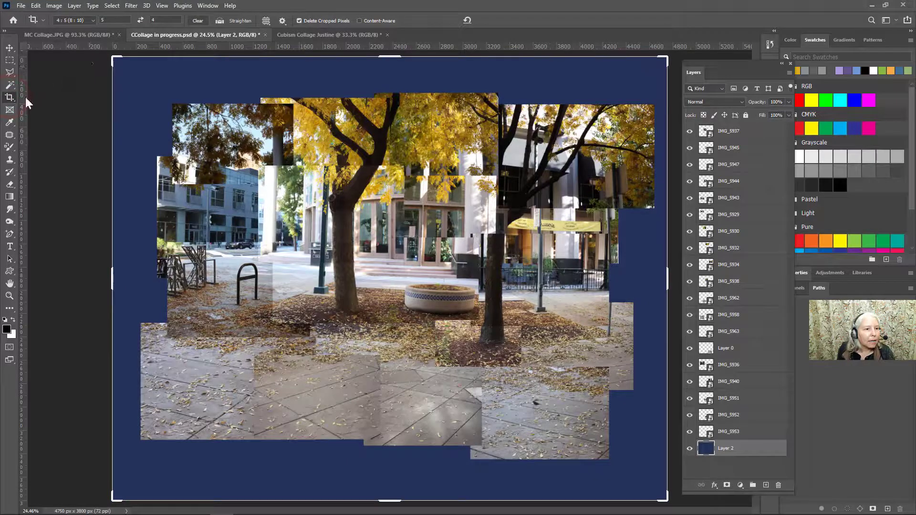
pyautogui.moveTo(113, 58); pyautogui.dragTo(144, 78)
pyautogui.moveTo(639, 477); pyautogui.dragTo(598, 442)
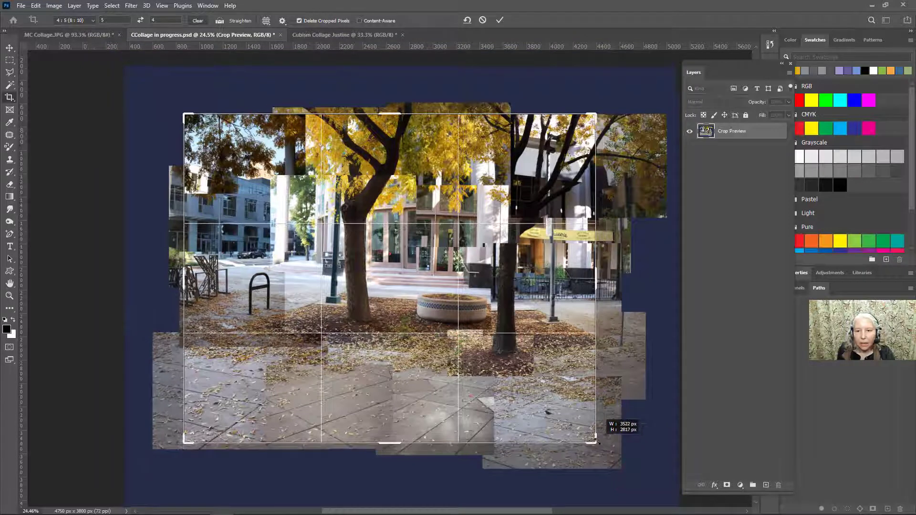
pyautogui.moveTo(486, 308); pyautogui.dragTo(466, 303)
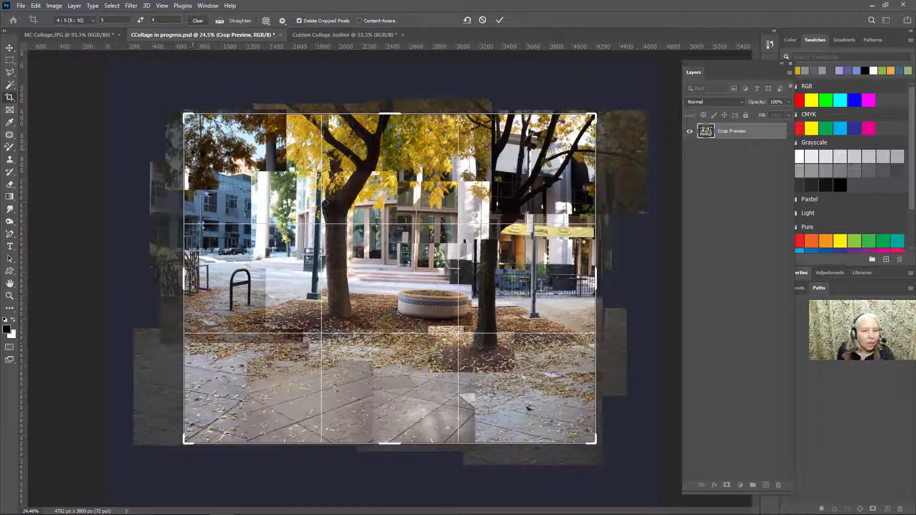
pyautogui.click(500, 20)
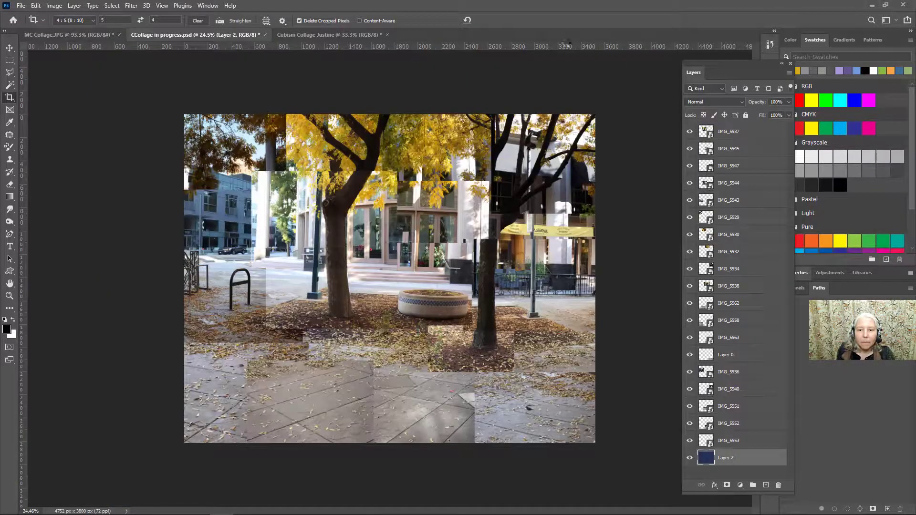
# - Save CCollage in progress.psd, then try JPEG format in Save As on the computer and cancel
pyautogui.hotkey('ctrl', 's')
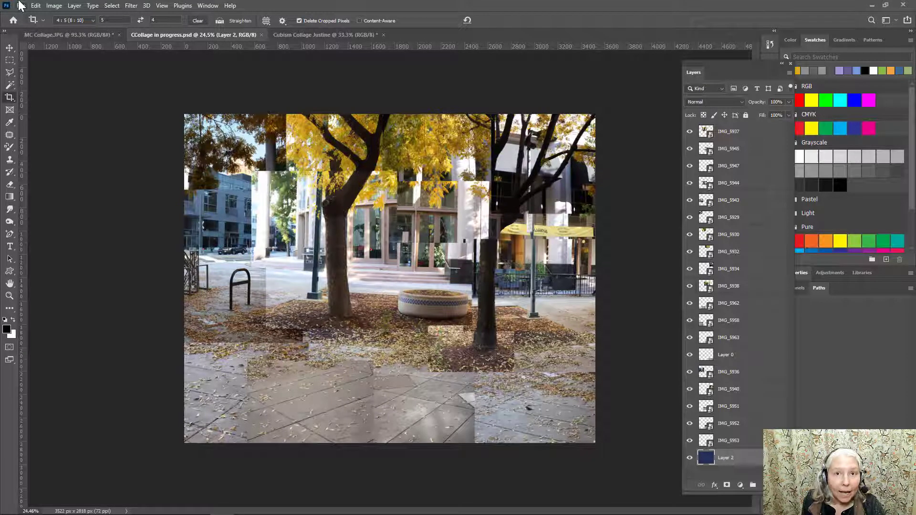
pyautogui.click(21, 7)
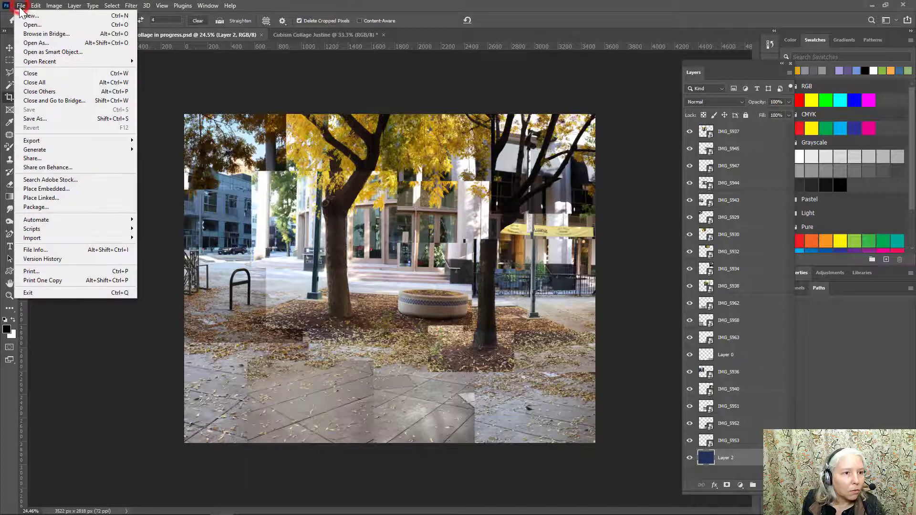
pyautogui.click(36, 120)
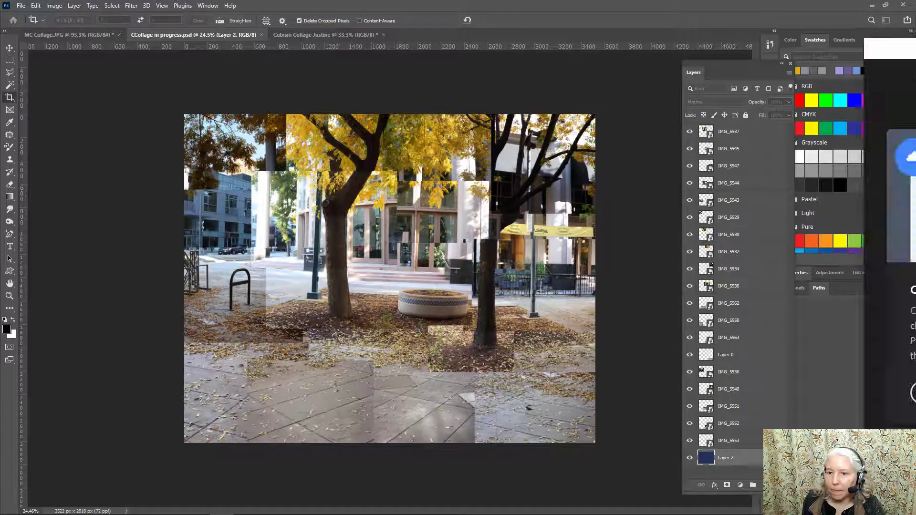
pyautogui.click(399, 325)
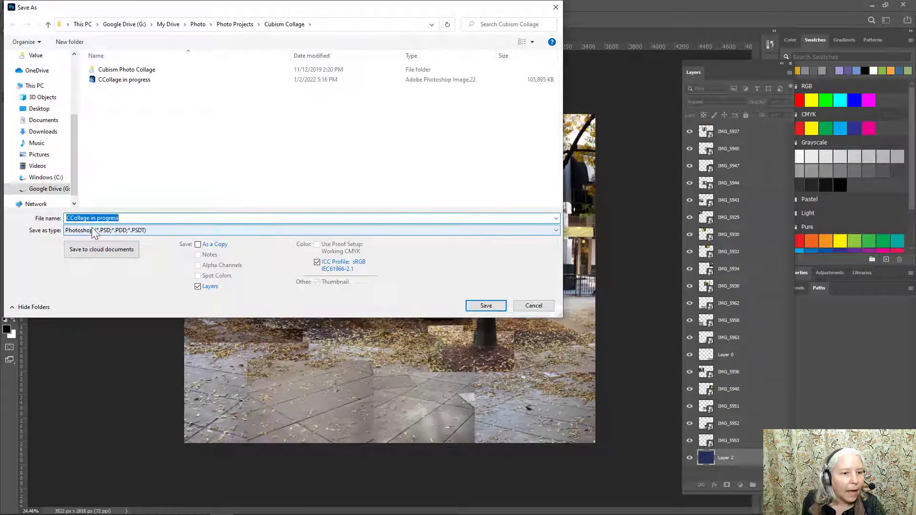
pyautogui.click(92, 230)
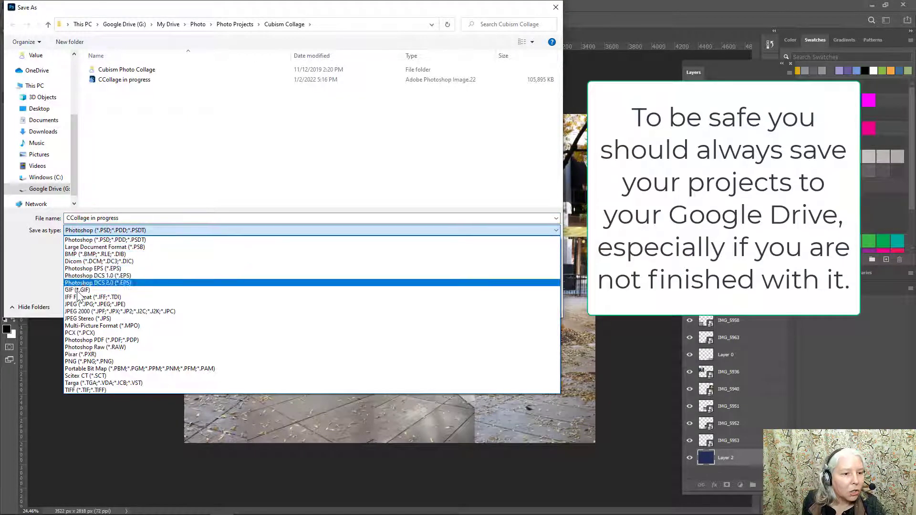
pyautogui.click(73, 304)
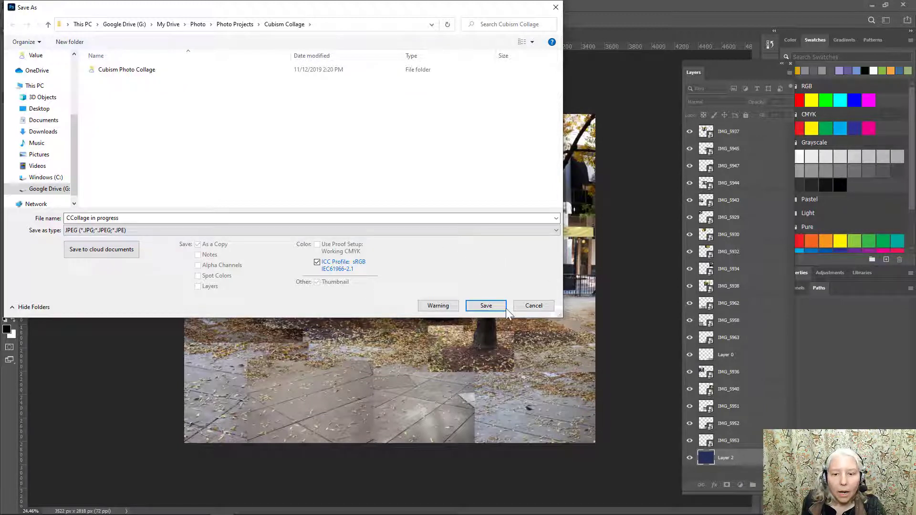
pyautogui.click(534, 306)
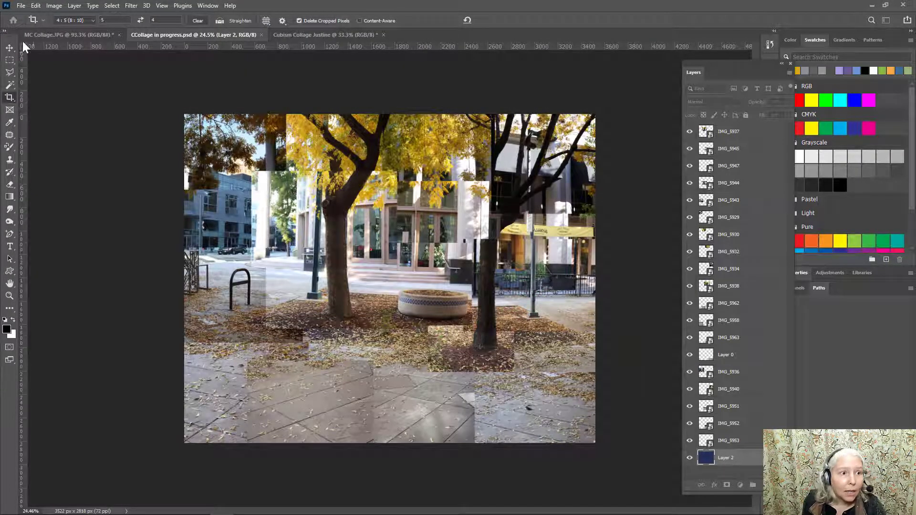
pyautogui.click(21, 7)
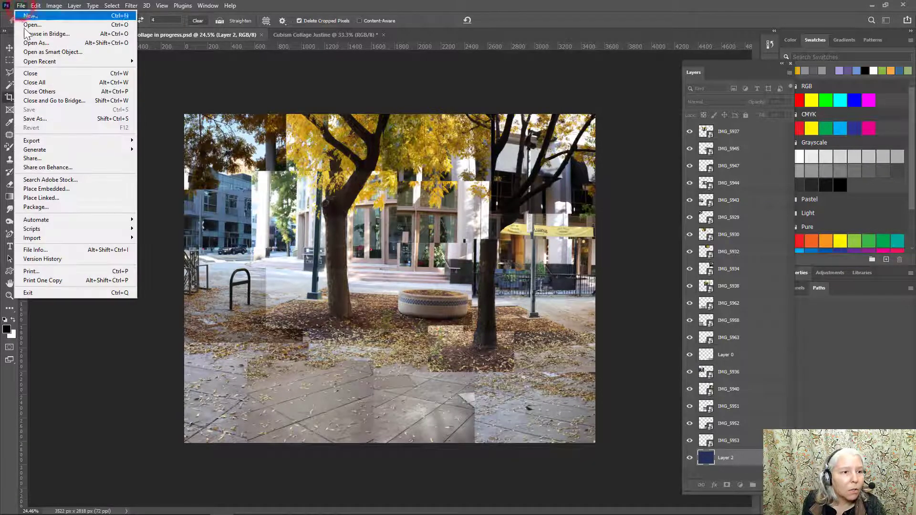
pyautogui.click(49, 119)
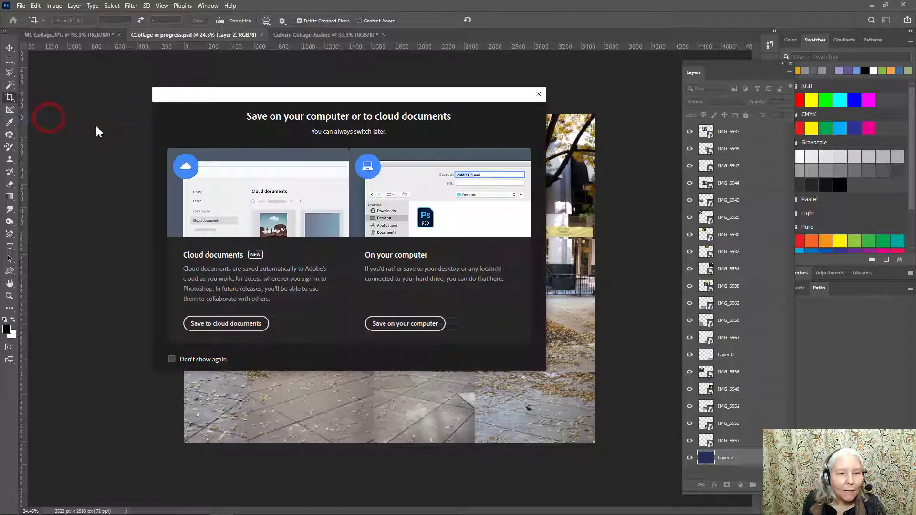
pyautogui.click(436, 324)
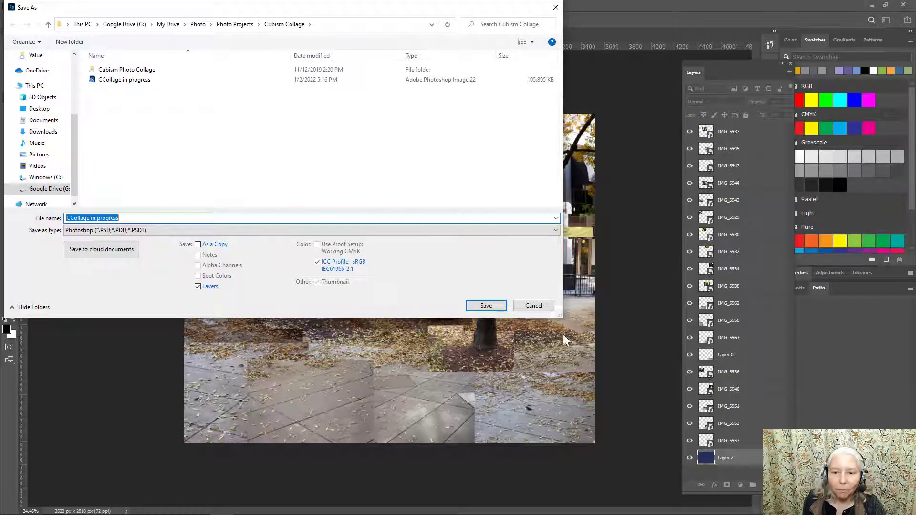
pyautogui.click(534, 305)
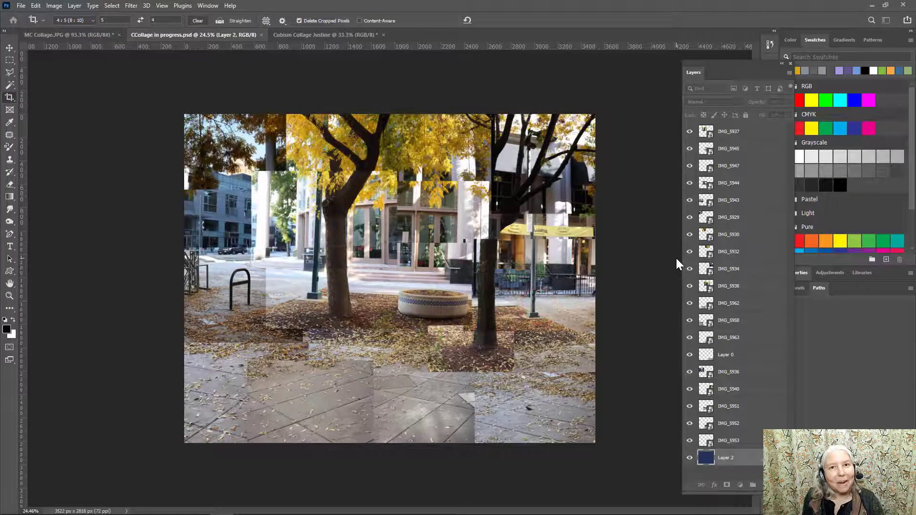